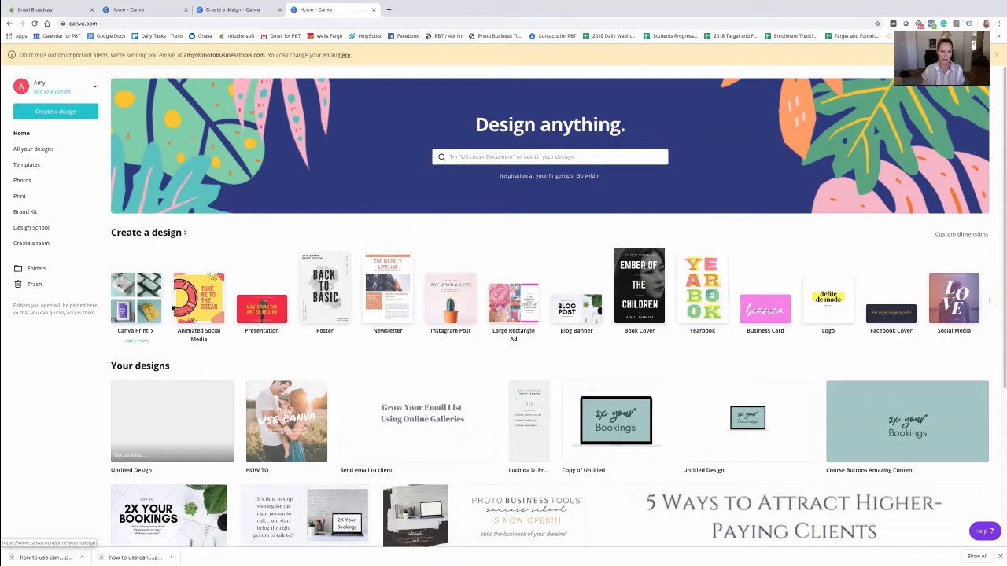
Look through the range of design types offered on the home page
{"action": "left_click", "coordinate": [990, 301]}
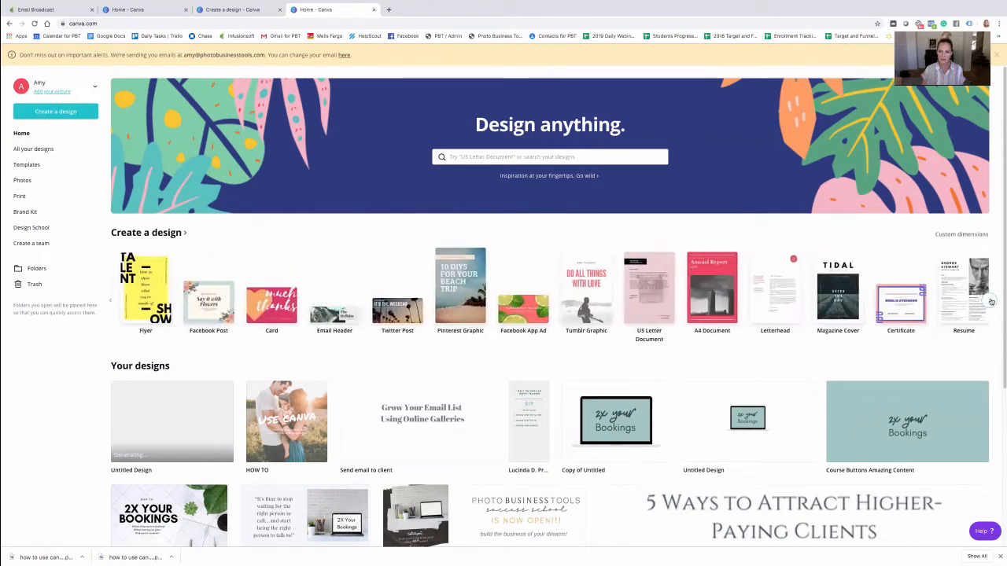
{"action": "left_click", "coordinate": [990, 301]}
{"action": "left_click", "coordinate": [990, 300]}
{"action": "left_click", "coordinate": [991, 301]}
{"action": "left_click", "coordinate": [990, 301]}
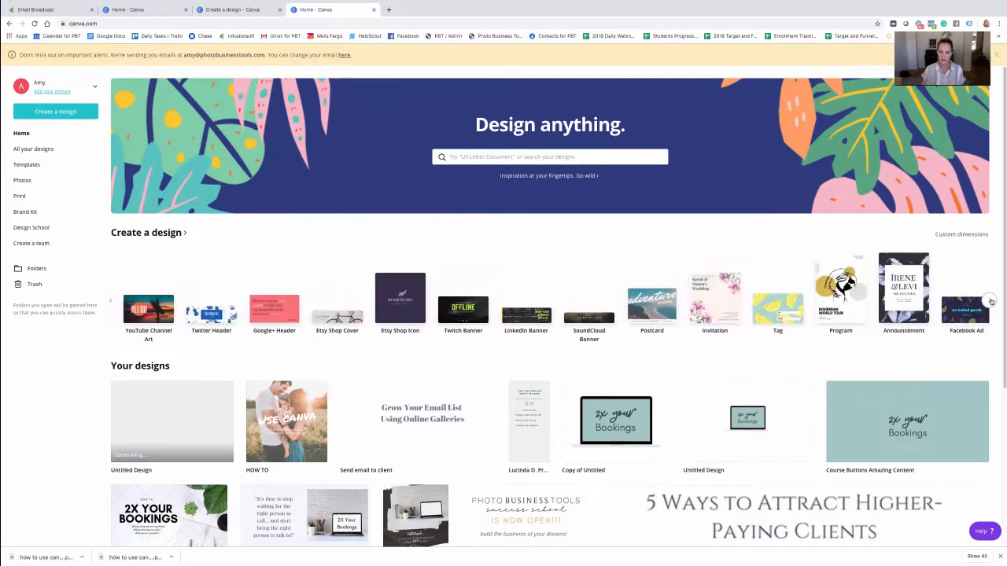
{"action": "left_click", "coordinate": [990, 301]}
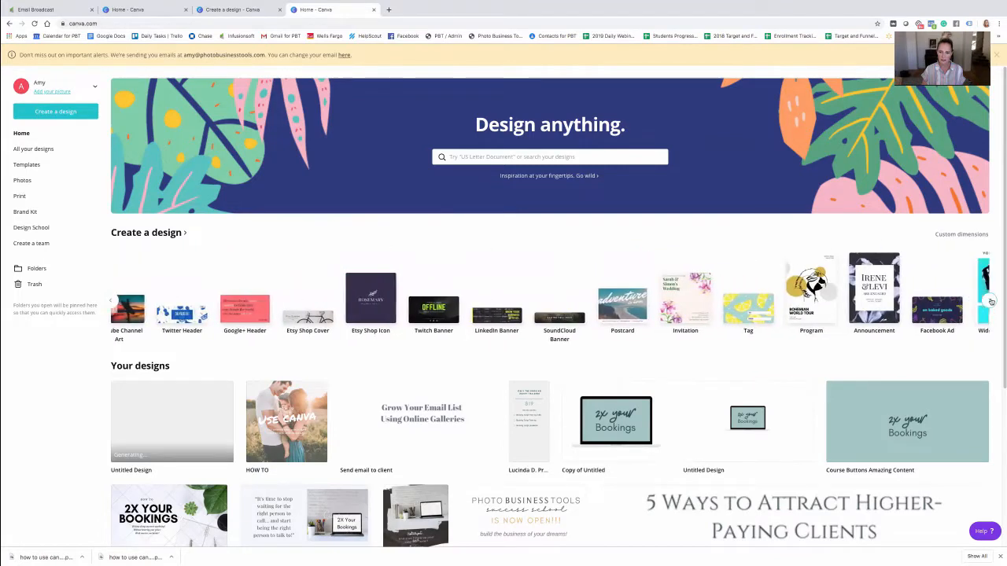
{"action": "left_click", "coordinate": [110, 303]}
{"action": "left_click", "coordinate": [110, 304]}
{"action": "left_click", "coordinate": [110, 304]}
{"action": "left_click", "coordinate": [110, 303]}
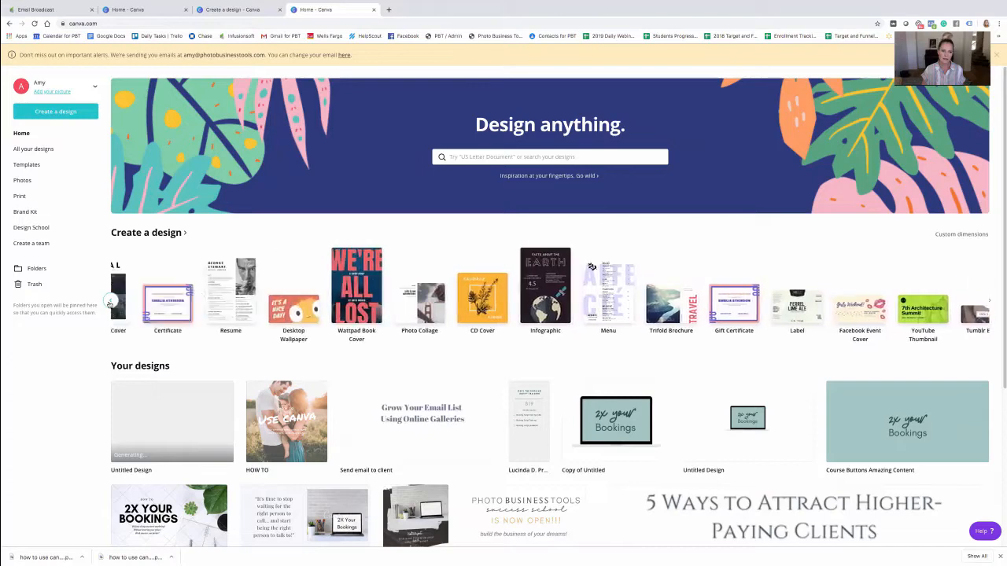
{"action": "left_click", "coordinate": [110, 304]}
{"action": "left_click", "coordinate": [110, 303]}
{"action": "left_click", "coordinate": [110, 303]}
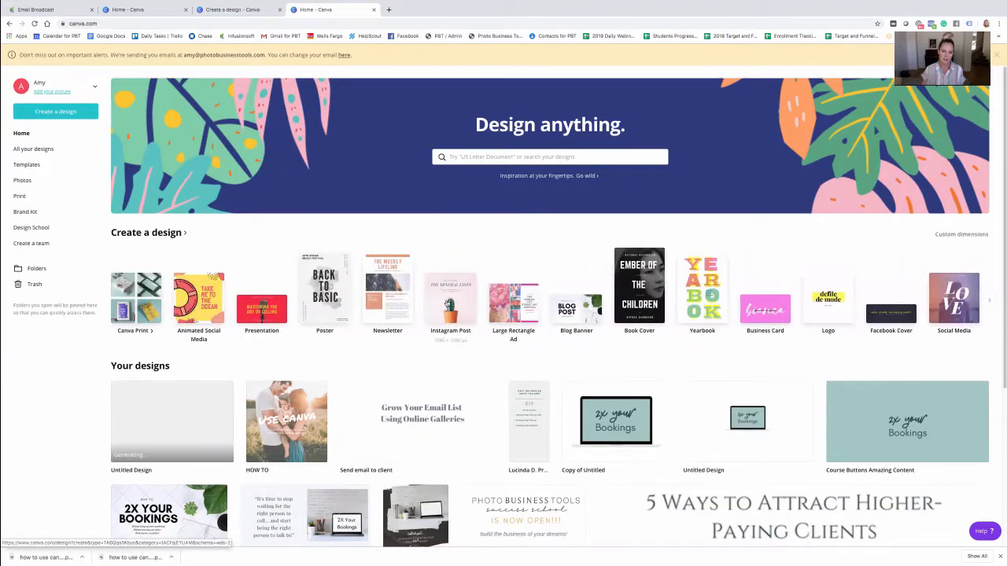
Create a new blank Instagram Post design
{"action": "left_click", "coordinate": [449, 299]}
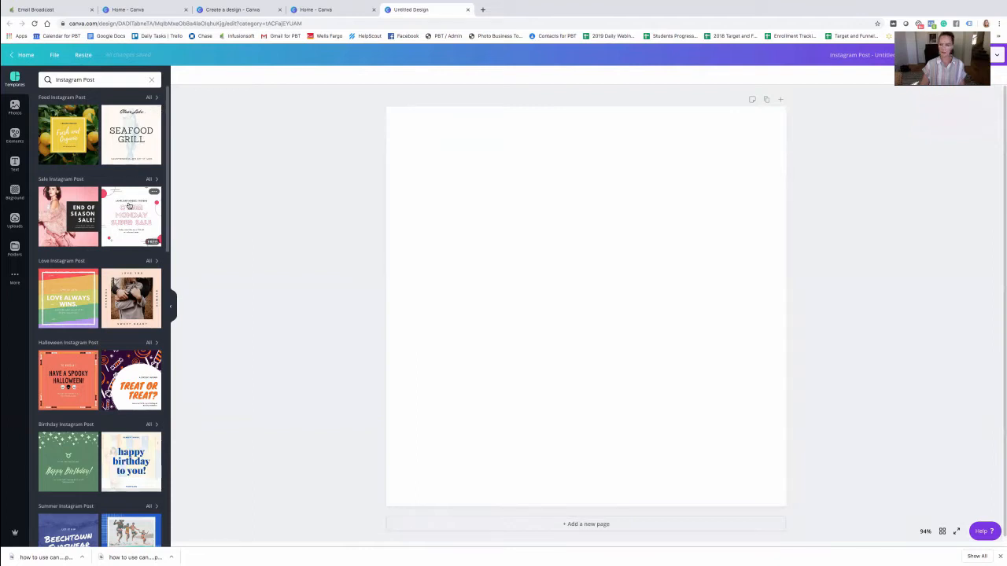
{"action": "scroll", "coordinate": [129, 206], "scroll_direction": "down", "scroll_amount": 2}
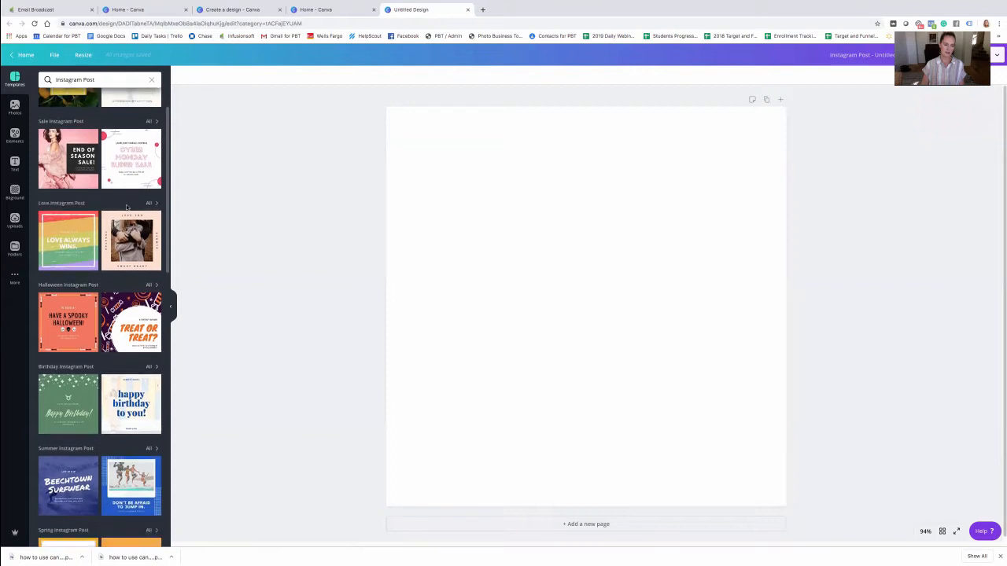
{"action": "scroll", "coordinate": [127, 207], "scroll_direction": "up", "scroll_amount": 2}
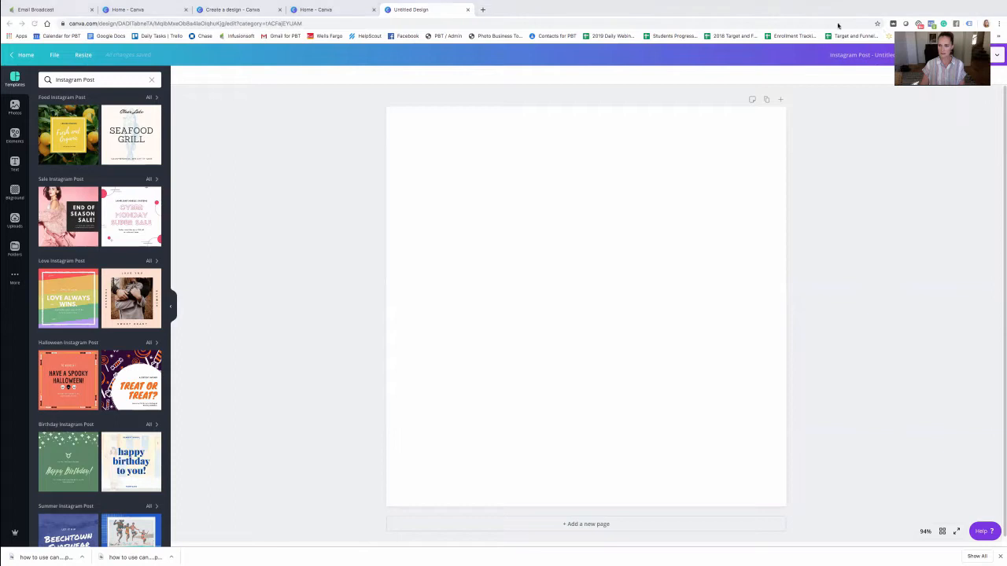
{"action": "mouse_move", "coordinate": [994, 4]}
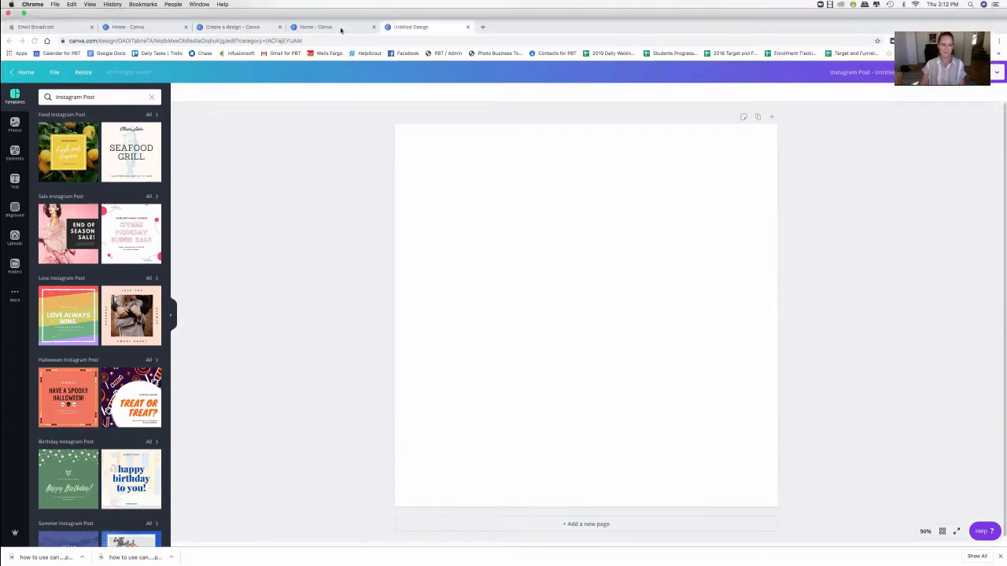
Browse the Instagram Post templates and apply the "Beechtown Surfwear" summer template to the page
{"action": "scroll", "coordinate": [116, 211], "scroll_direction": "down", "scroll_amount": 3}
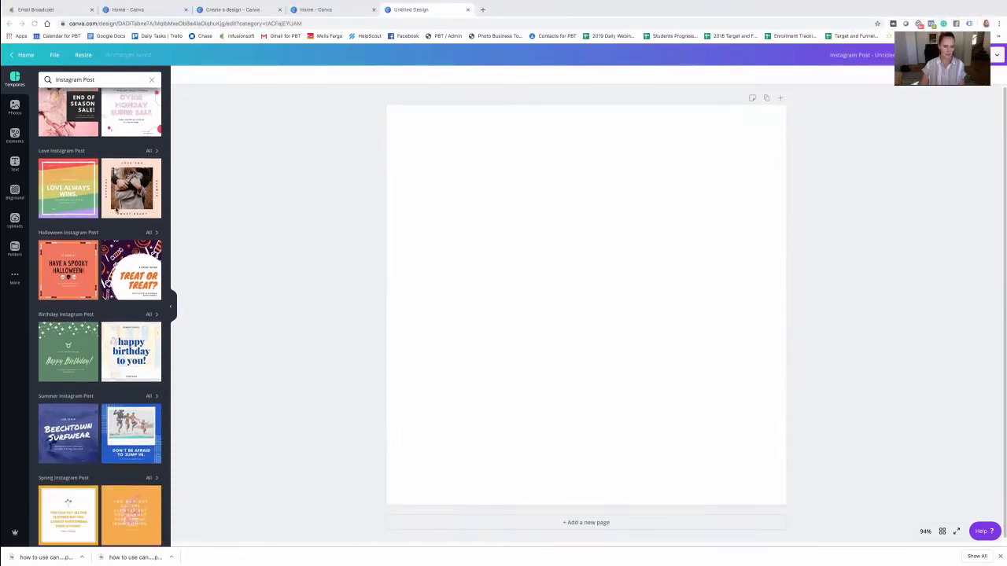
{"action": "scroll", "coordinate": [116, 211], "scroll_direction": "down", "scroll_amount": 10}
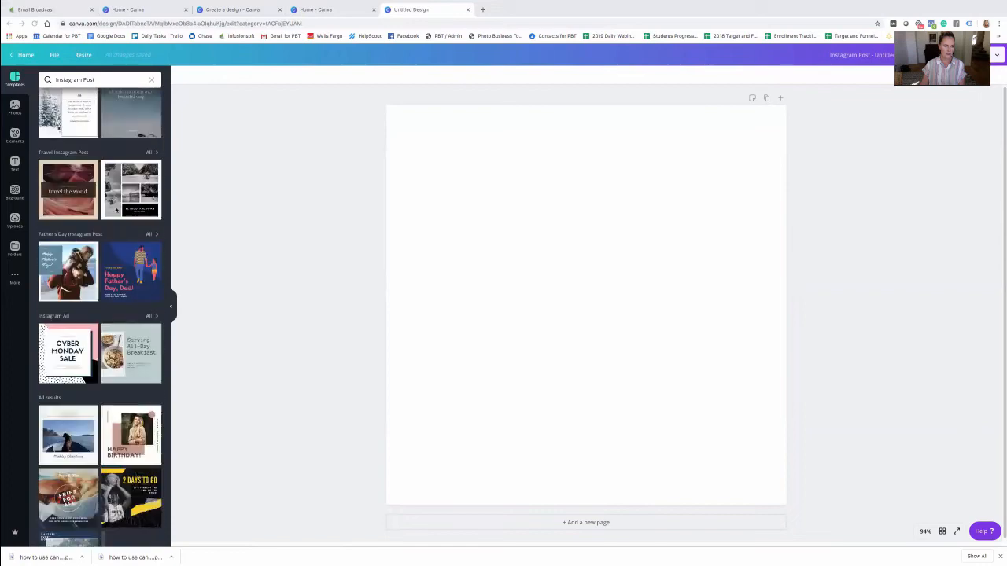
{"action": "scroll", "coordinate": [116, 209], "scroll_direction": "down", "scroll_amount": 10}
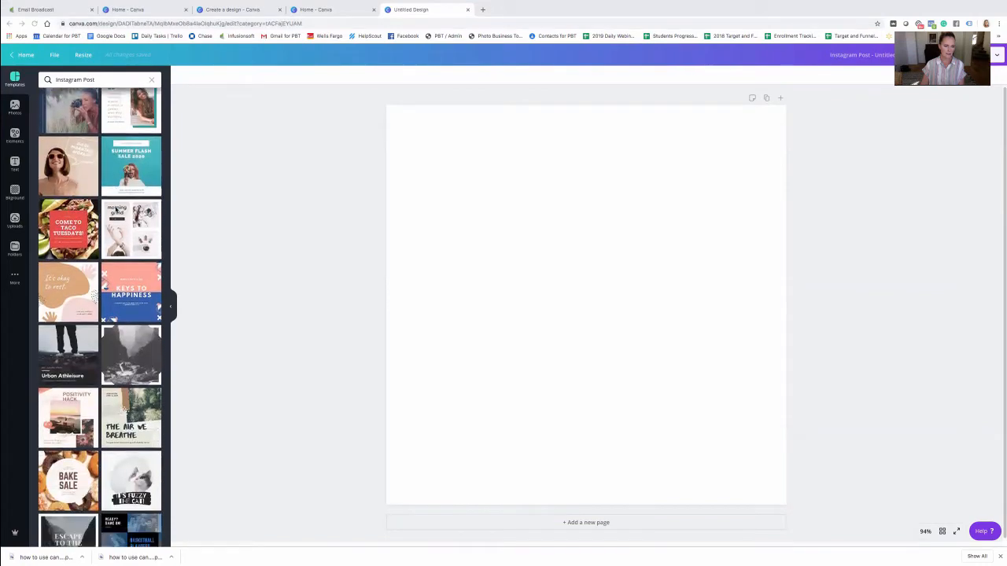
{"action": "scroll", "coordinate": [117, 209], "scroll_direction": "down", "scroll_amount": 10}
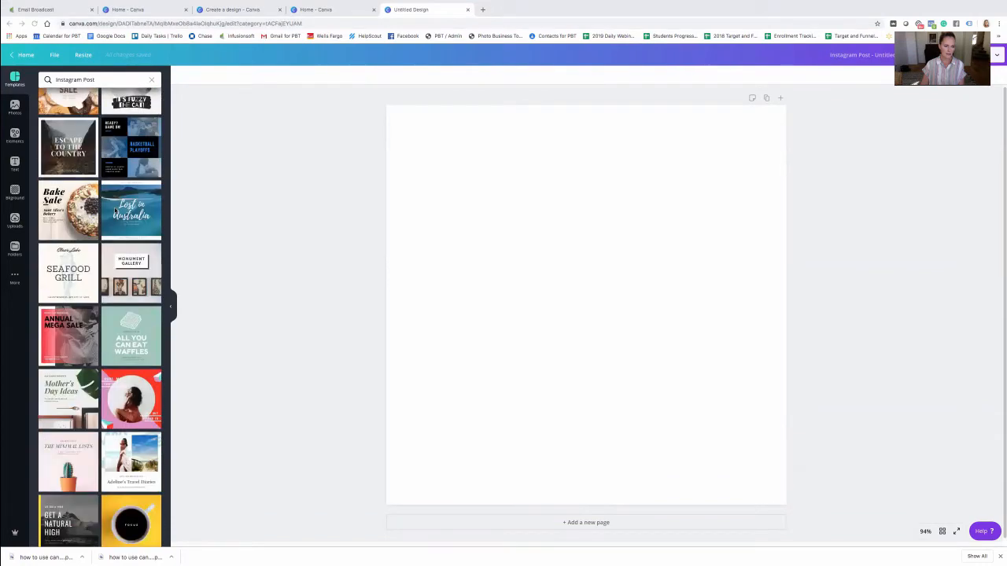
{"action": "scroll", "coordinate": [115, 211], "scroll_direction": "up", "scroll_amount": 15}
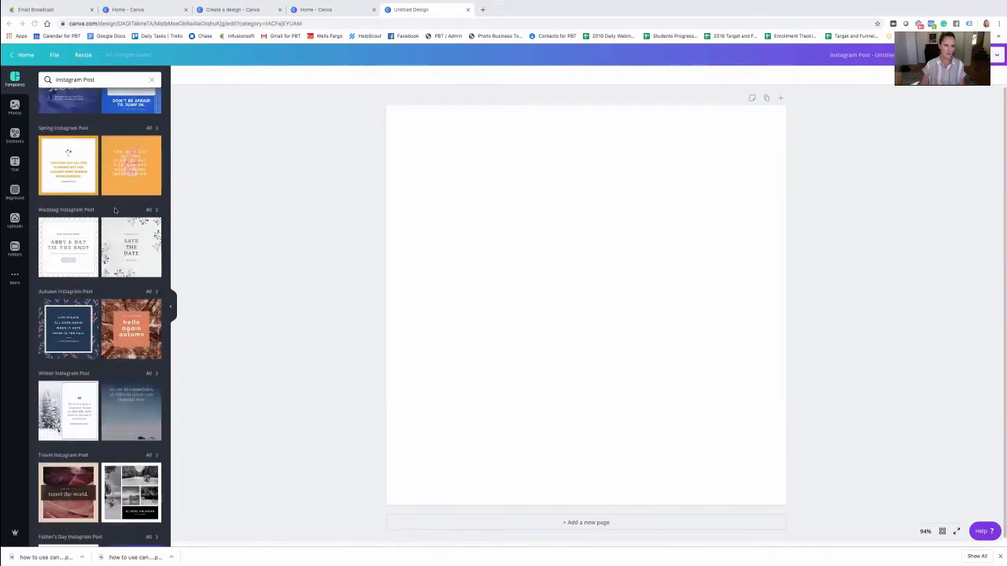
{"action": "scroll", "coordinate": [115, 211], "scroll_direction": "up", "scroll_amount": 5}
{"action": "scroll", "coordinate": [114, 211], "scroll_direction": "up", "scroll_amount": 1}
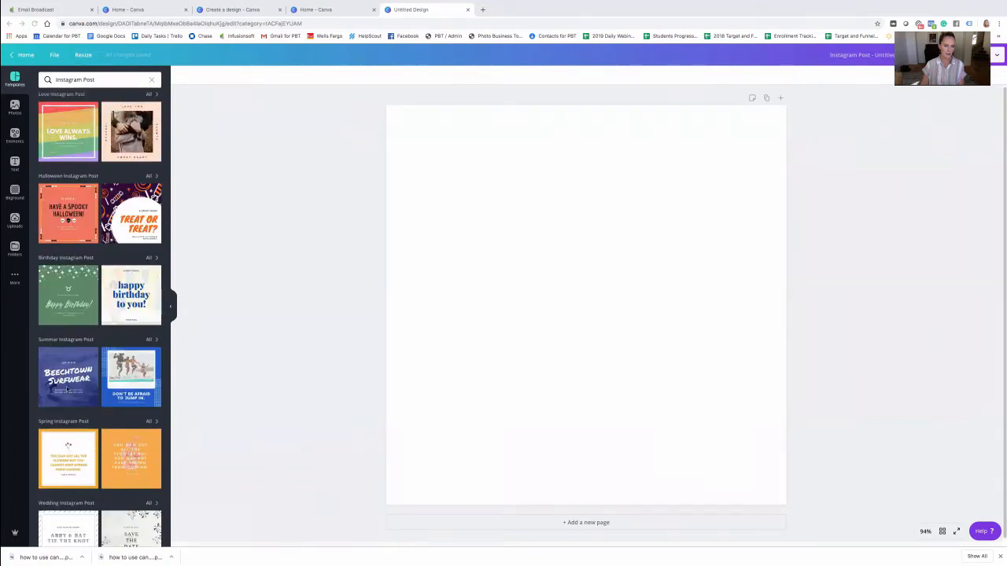
{"action": "left_click", "coordinate": [68, 387]}
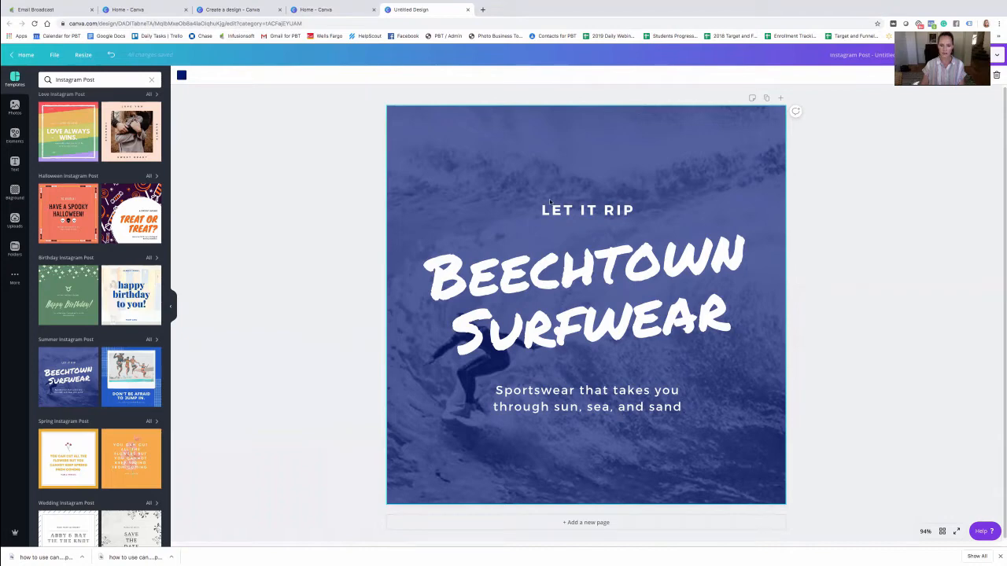
Delete the template's surfer background photo and place the uploaded photo of the couple holding a baby on the page
{"action": "left_click", "coordinate": [394, 123]}
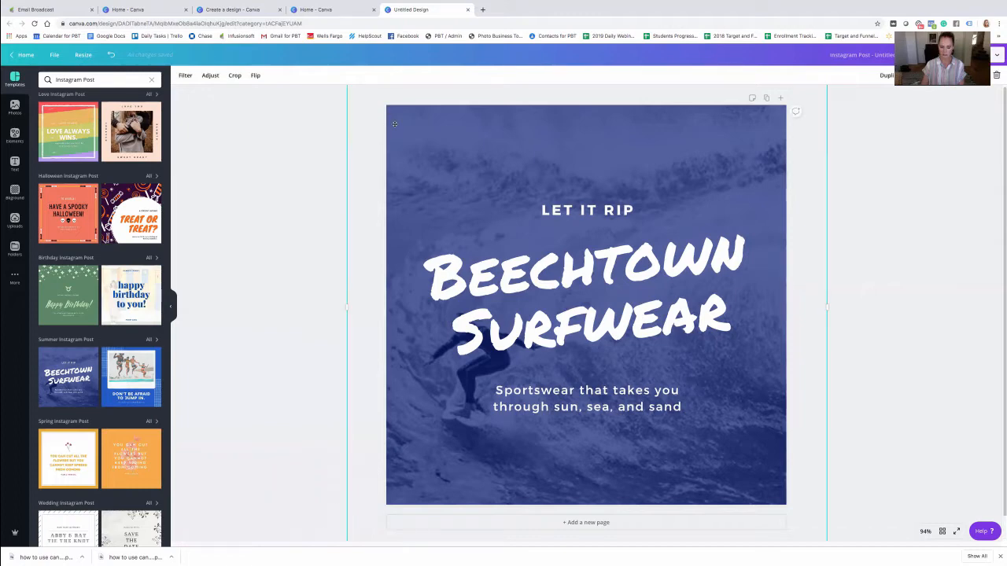
{"action": "key", "text": "Delete"}
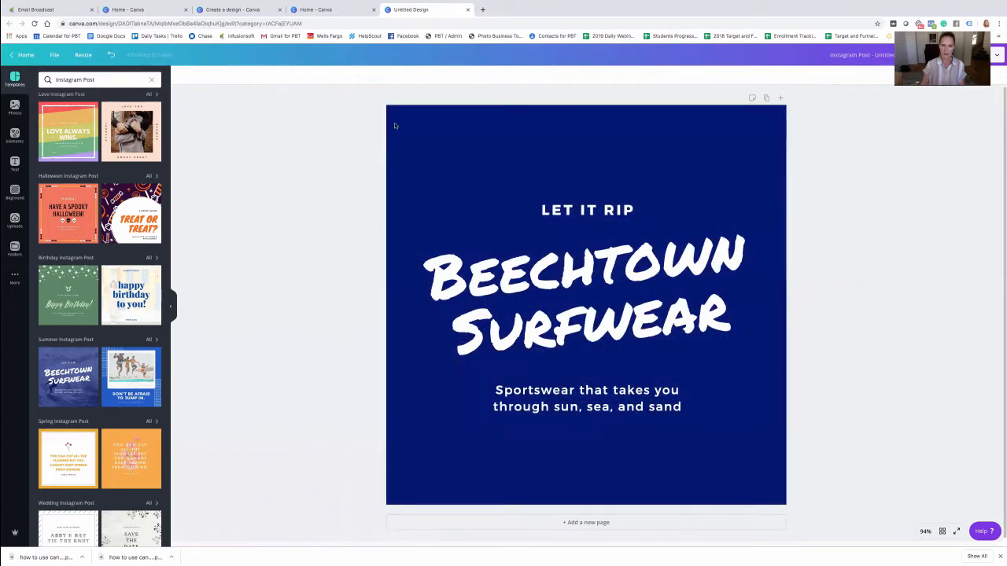
{"action": "left_click", "coordinate": [15, 220]}
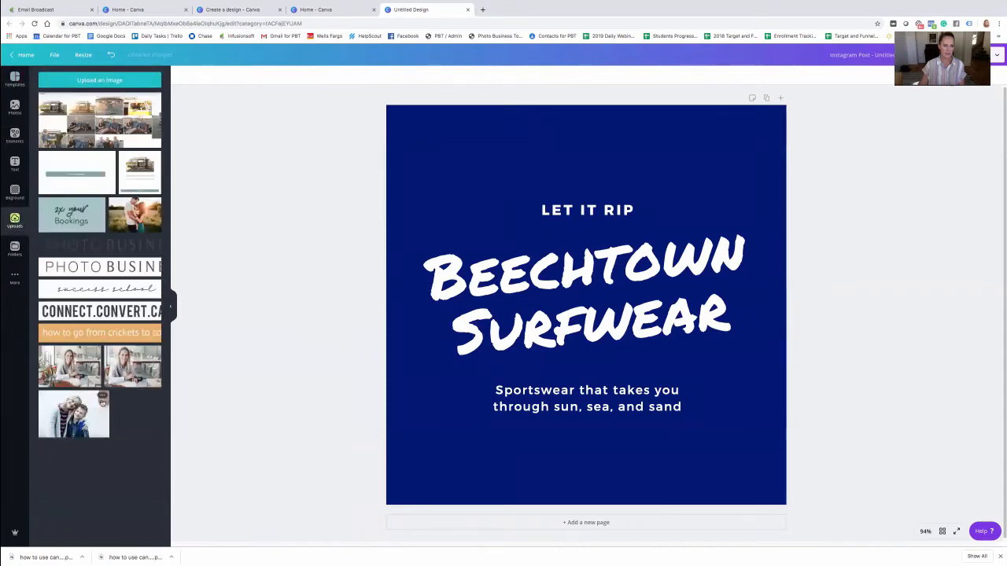
{"action": "left_click_drag", "start_coordinate": [151, 203], "coordinate": [326, 157]}
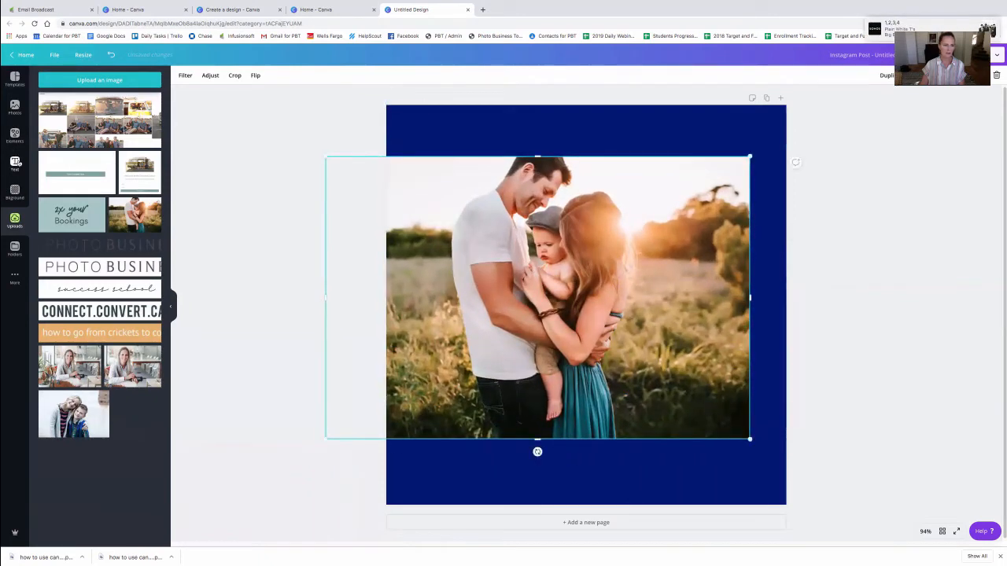
Enlarge the family photo until it covers the whole page and reposition it so the family is centred
{"action": "left_click", "coordinate": [16, 137]}
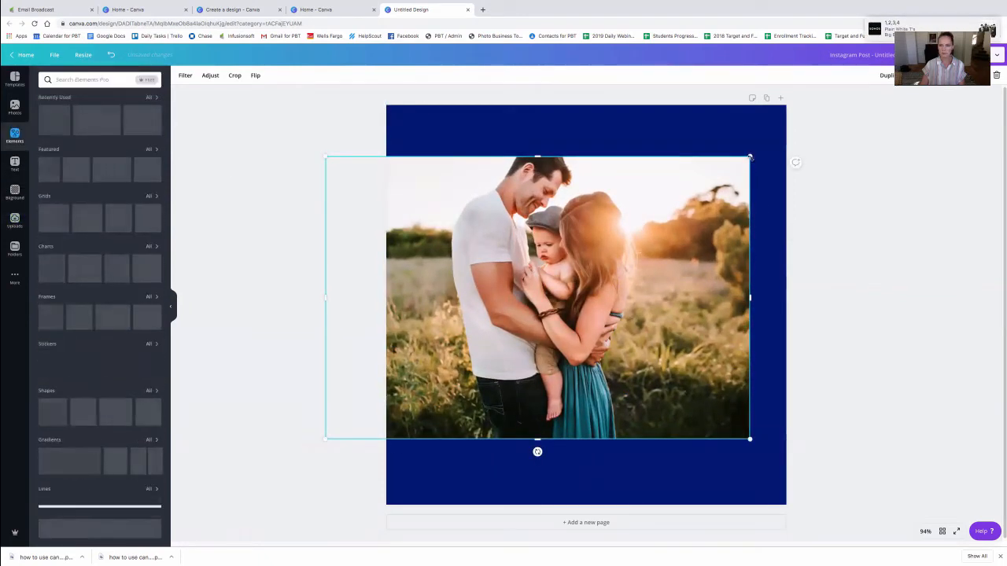
{"action": "left_click_drag", "start_coordinate": [750, 157], "coordinate": [837, 97]}
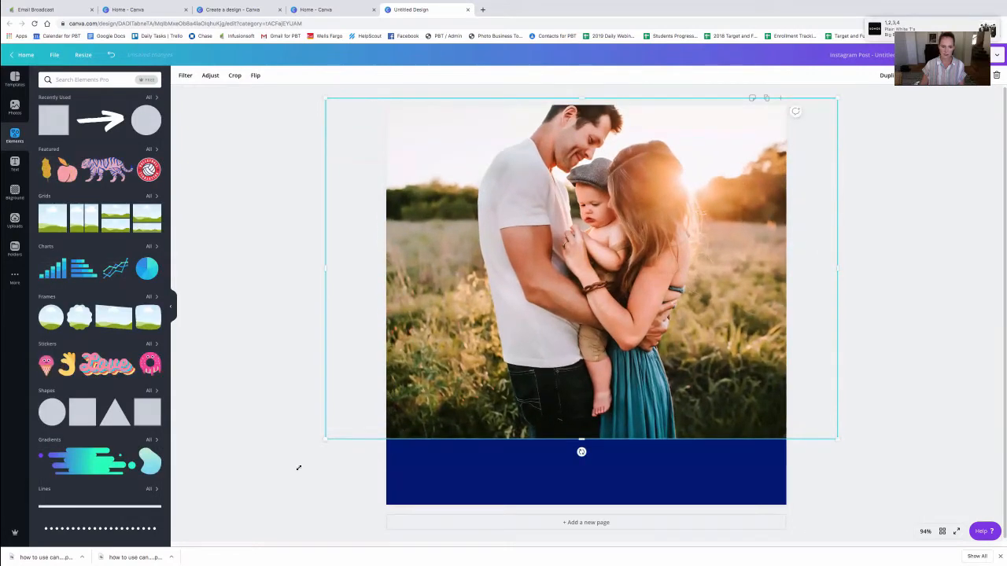
{"action": "left_click_drag", "start_coordinate": [298, 467], "coordinate": [252, 533]}
{"action": "left_click", "coordinate": [250, 488]}
{"action": "left_click", "coordinate": [280, 496]}
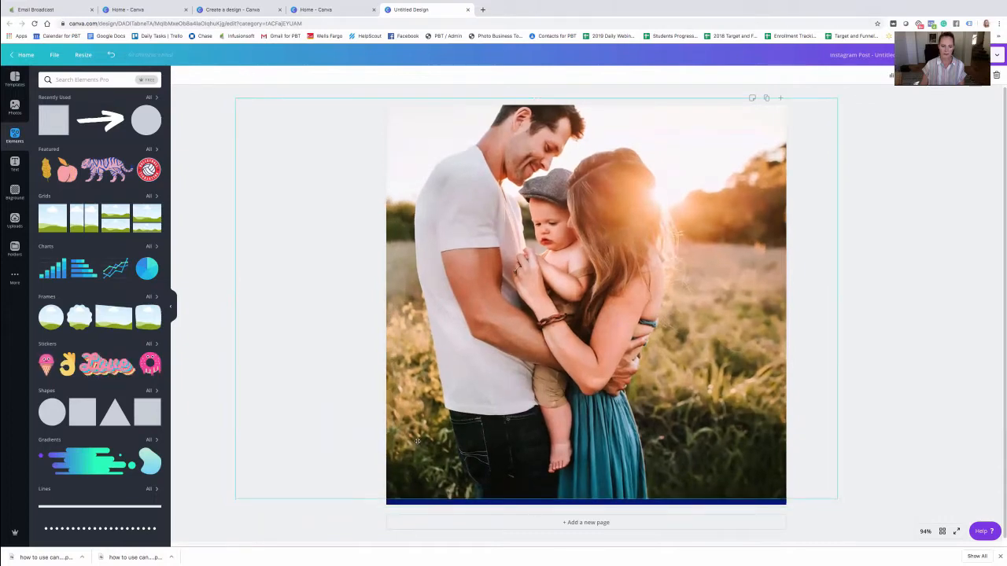
{"action": "left_click_drag", "start_coordinate": [225, 503], "coordinate": [218, 510]}
{"action": "left_click_drag", "start_coordinate": [495, 377], "coordinate": [547, 380]}
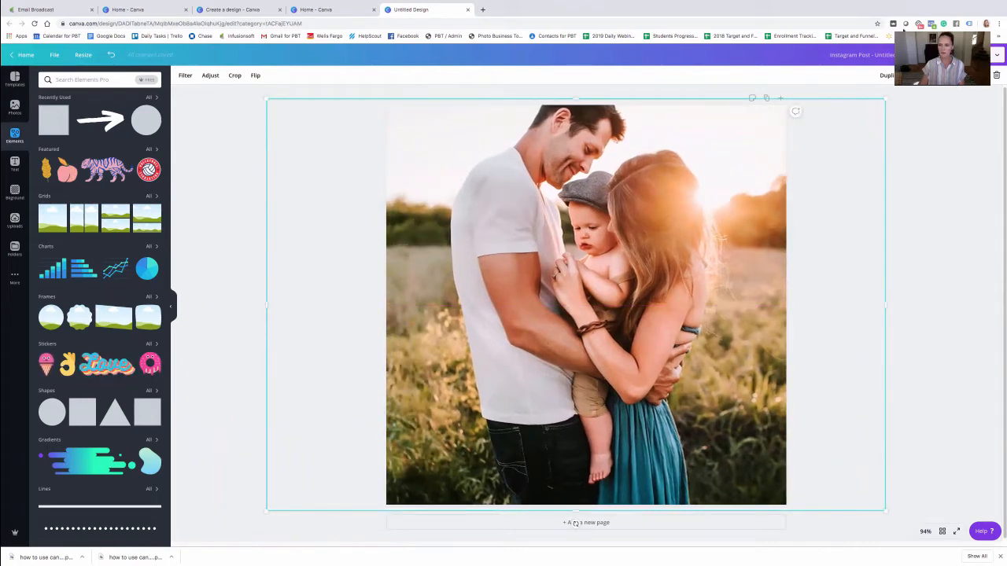
Send the family photo backward behind all of the template's text
{"action": "left_click", "coordinate": [976, 74]}
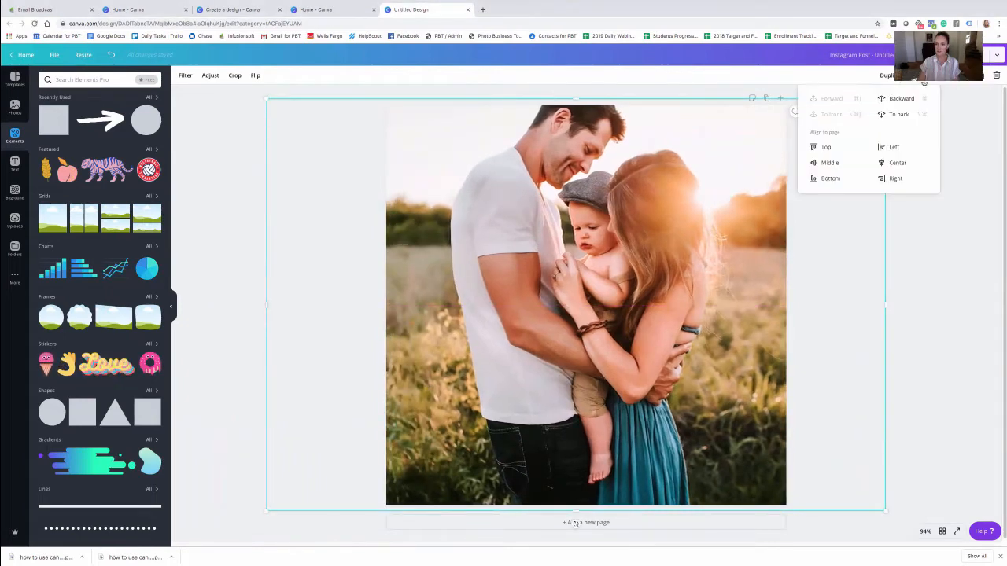
{"action": "left_click", "coordinate": [902, 99]}
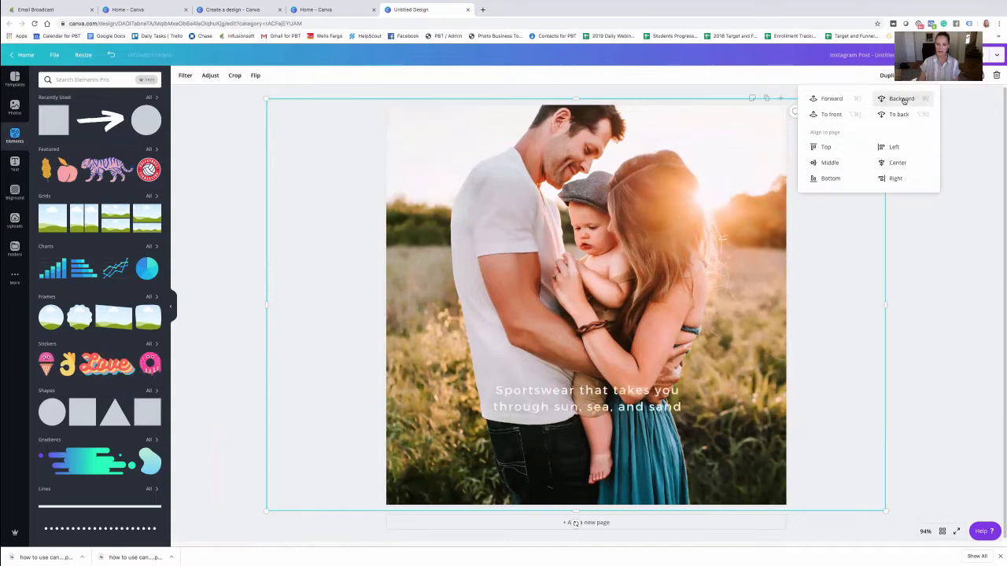
{"action": "left_click", "coordinate": [904, 100]}
{"action": "left_click", "coordinate": [904, 100]}
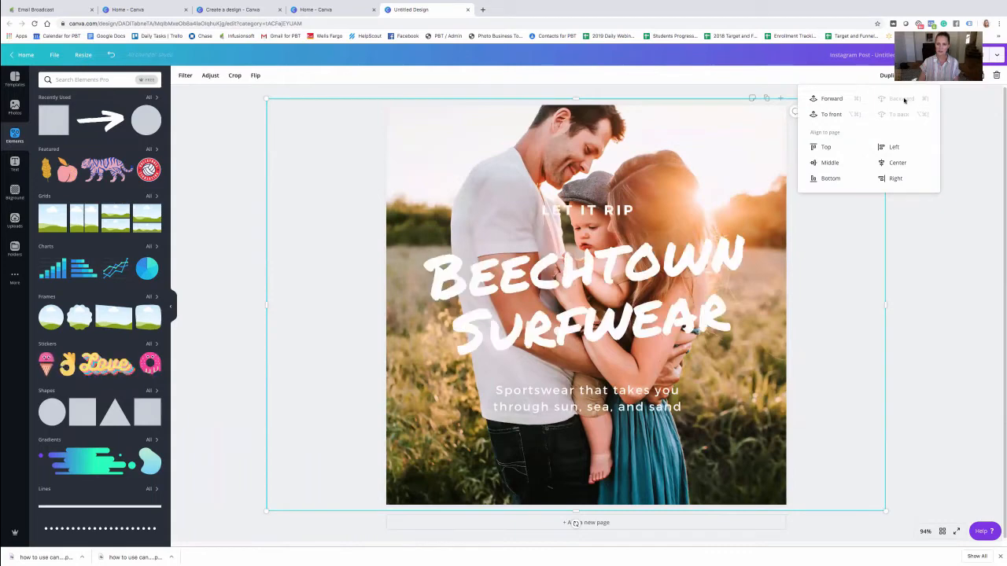
Add a white square over the photo and enlarge it to about 1,115 by 1,115 so it covers the whole page
{"action": "left_click", "coordinate": [220, 161]}
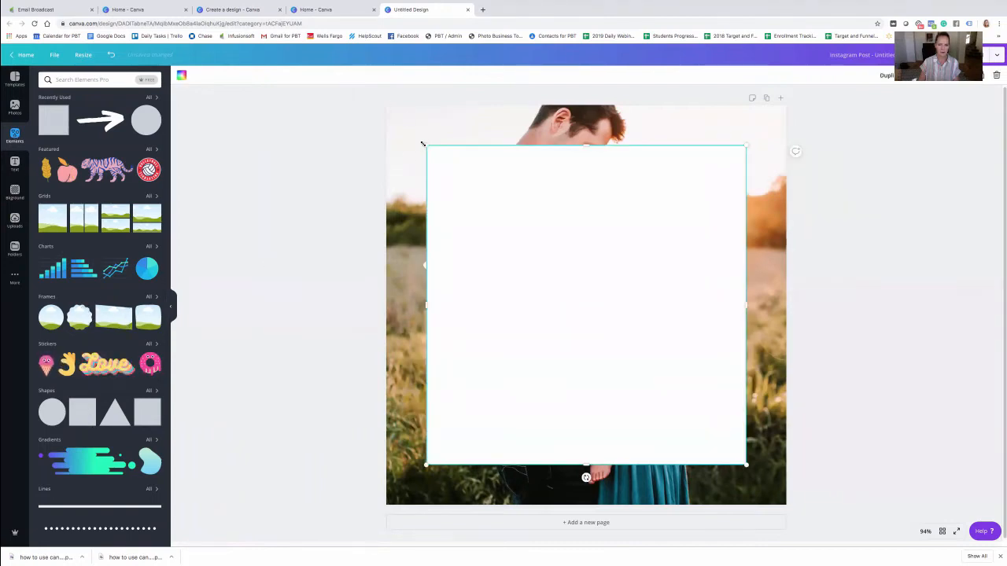
{"action": "left_click_drag", "start_coordinate": [427, 146], "coordinate": [382, 94]}
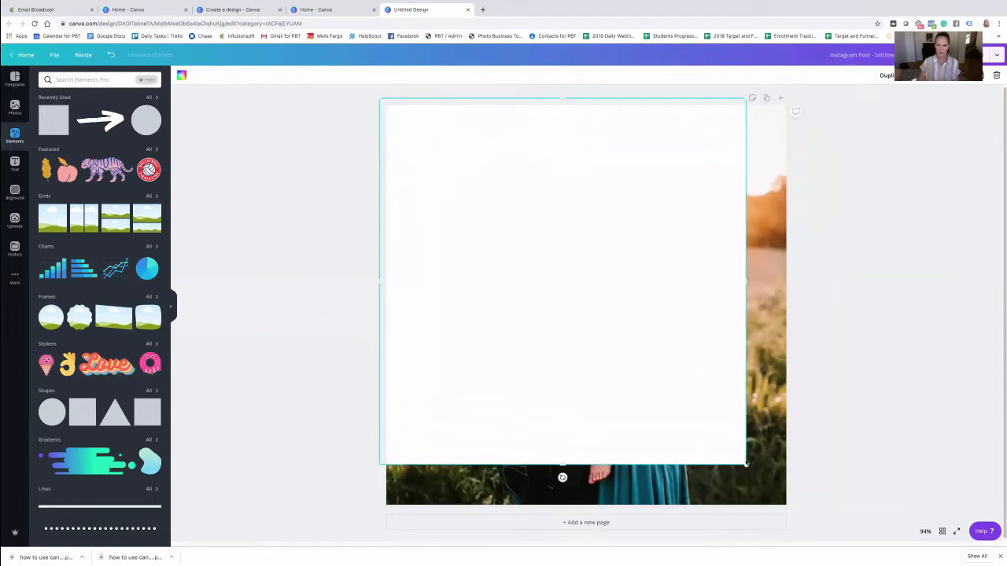
{"action": "left_click_drag", "start_coordinate": [747, 466], "coordinate": [789, 511]}
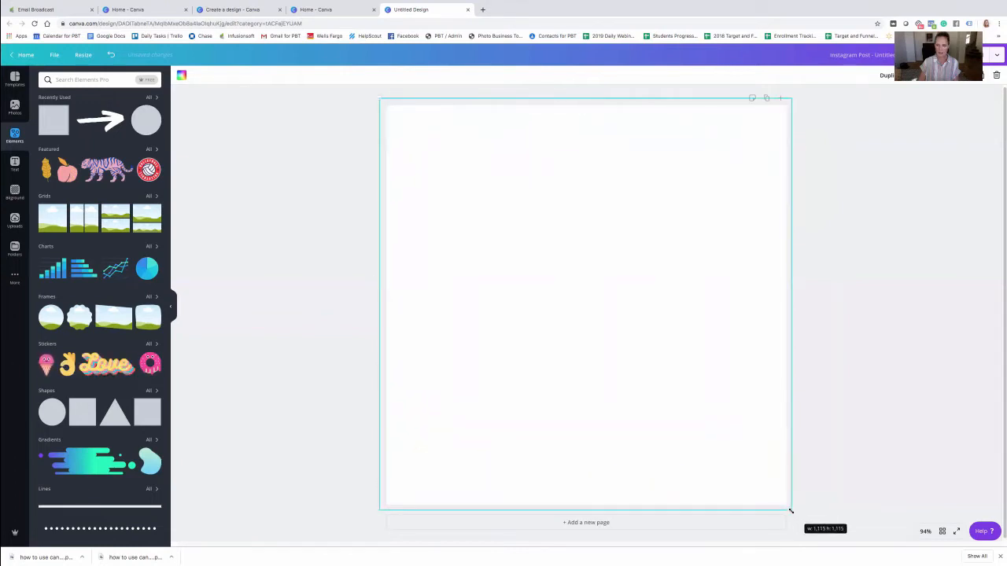
Set the white square's transparency to 39
{"action": "left_click", "coordinate": [976, 75]}
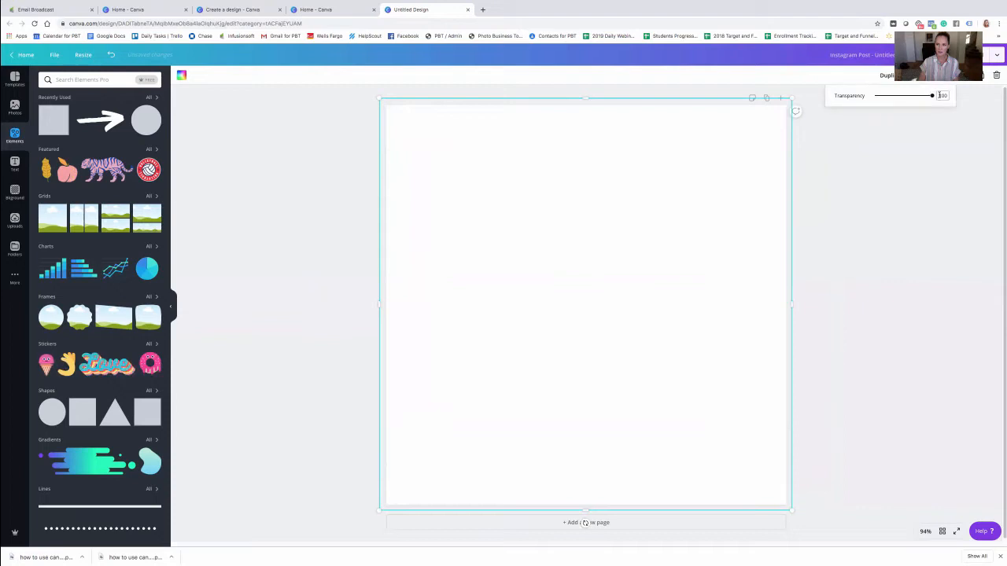
{"action": "left_click_drag", "start_coordinate": [933, 96], "coordinate": [898, 95]}
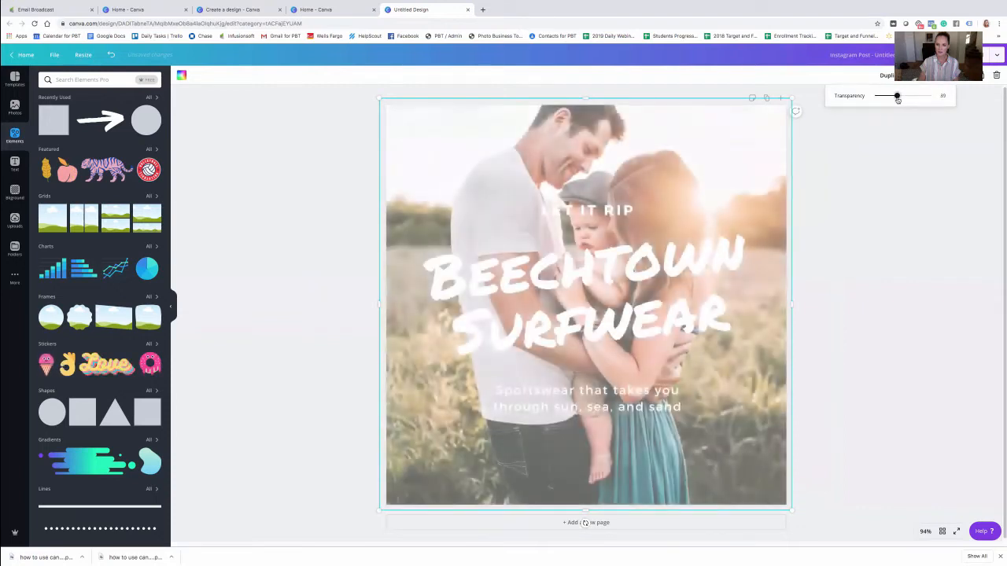
{"action": "left_click", "coordinate": [917, 103]}
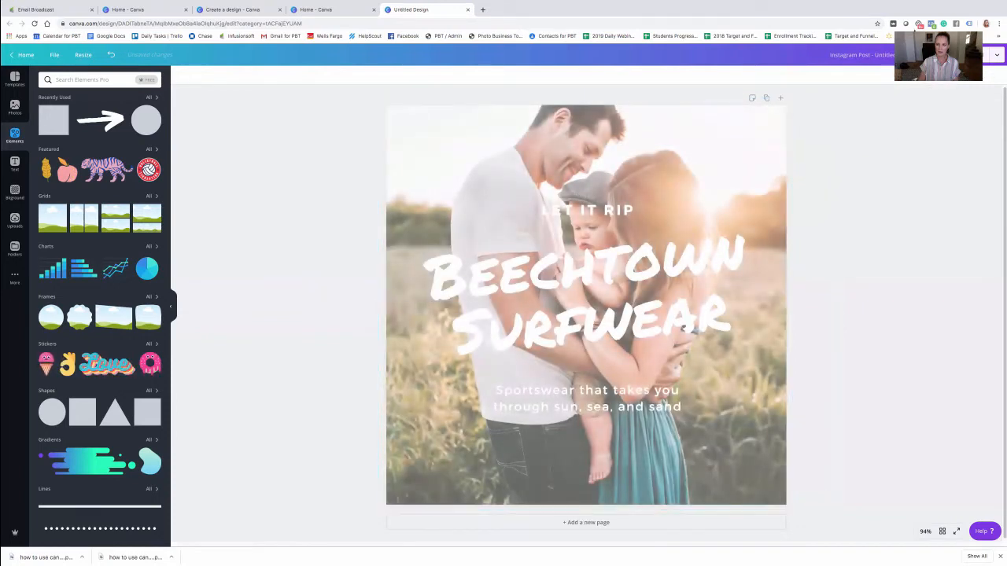
Send the semi-transparent white square one level backward in the layer order
{"action": "left_click", "coordinate": [791, 116]}
{"action": "left_click", "coordinate": [928, 75]}
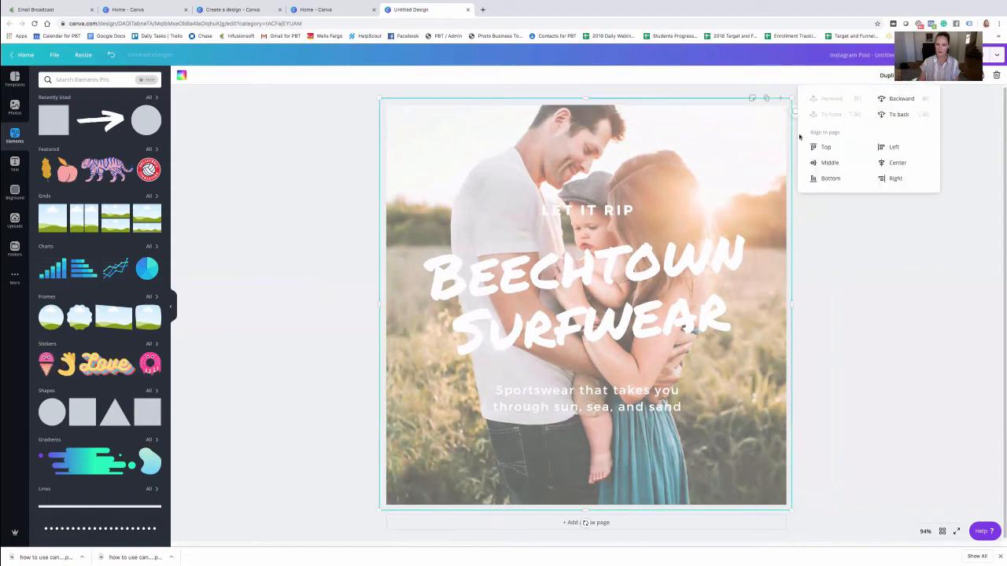
{"action": "left_click", "coordinate": [896, 101]}
{"action": "left_click", "coordinate": [835, 265]}
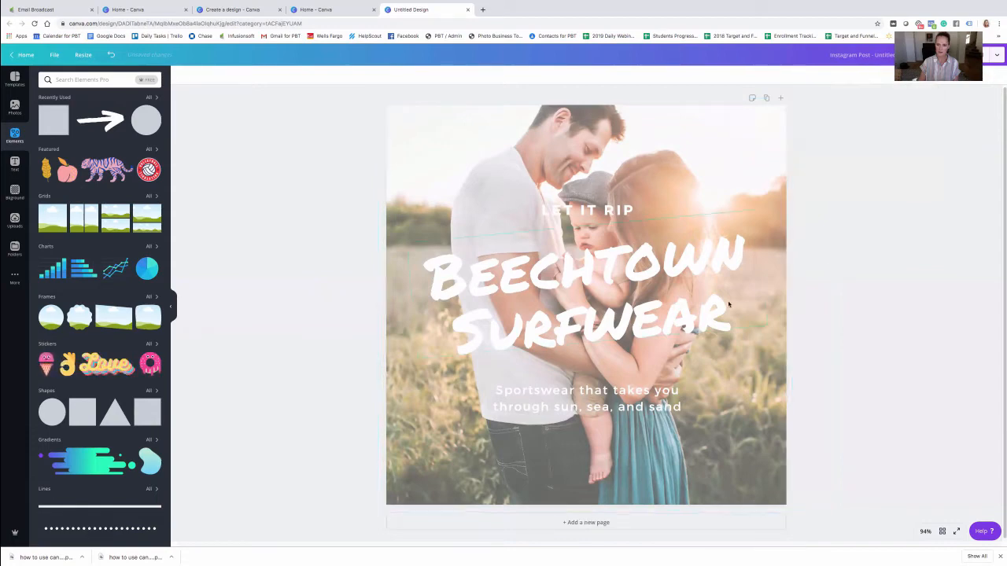
{"action": "left_click", "coordinate": [757, 140]}
{"action": "left_click", "coordinate": [928, 75]}
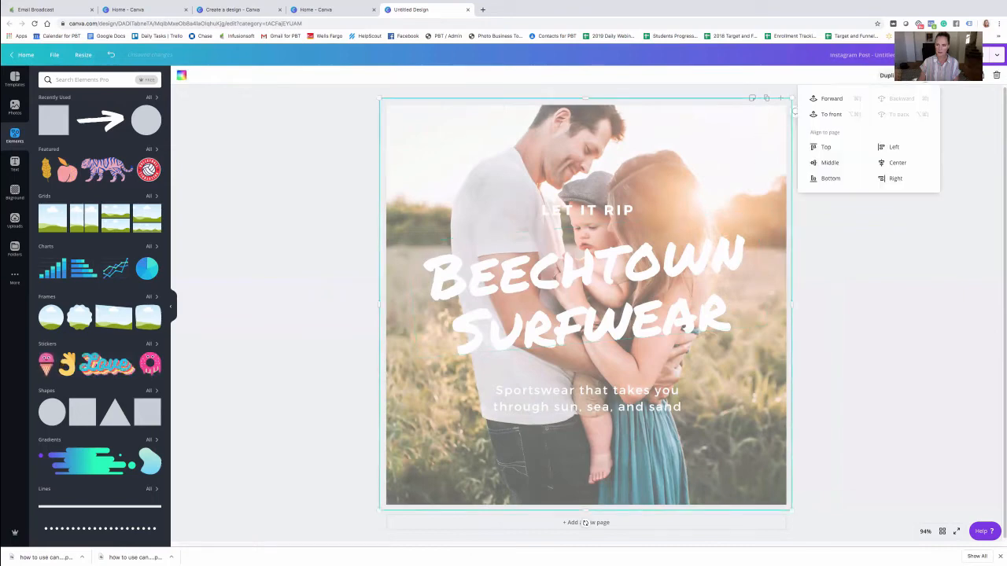
{"action": "left_click", "coordinate": [735, 130]}
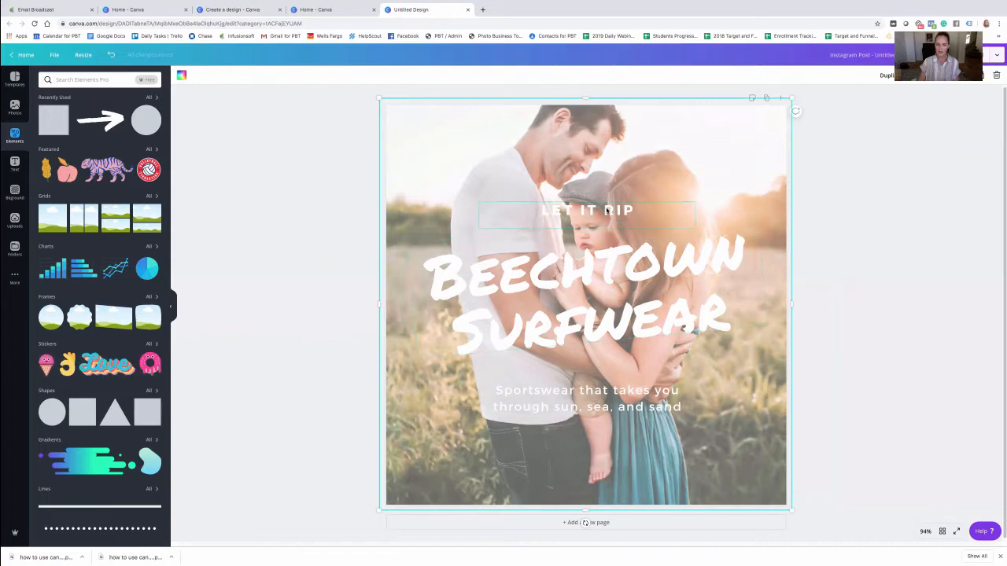
Replace the small "LET IT RIP" line above the headline with "HOW TO"
{"action": "left_click", "coordinate": [650, 210]}
{"action": "left_click_drag", "start_coordinate": [633, 210], "coordinate": [548, 203]}
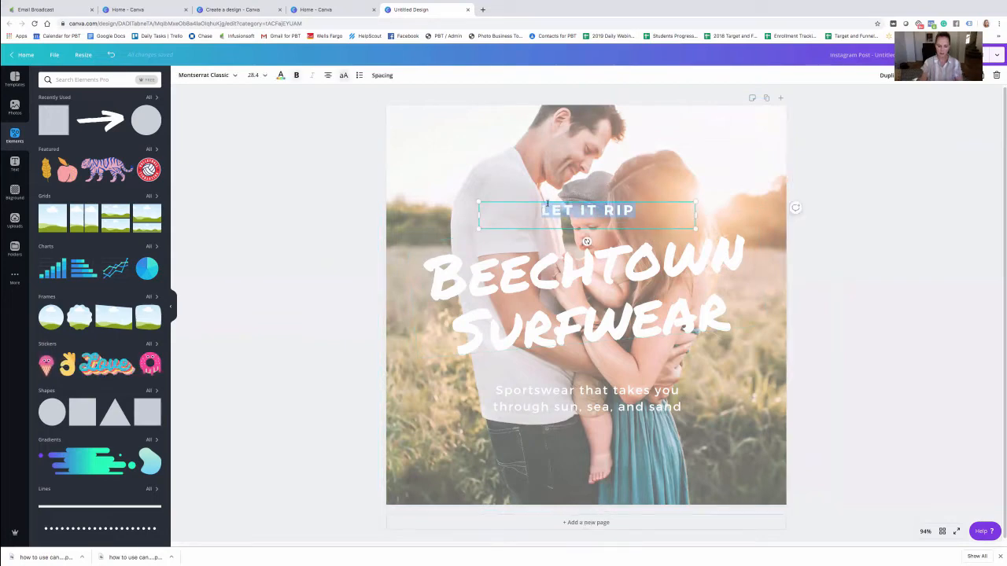
{"action": "type", "text": "HO"}
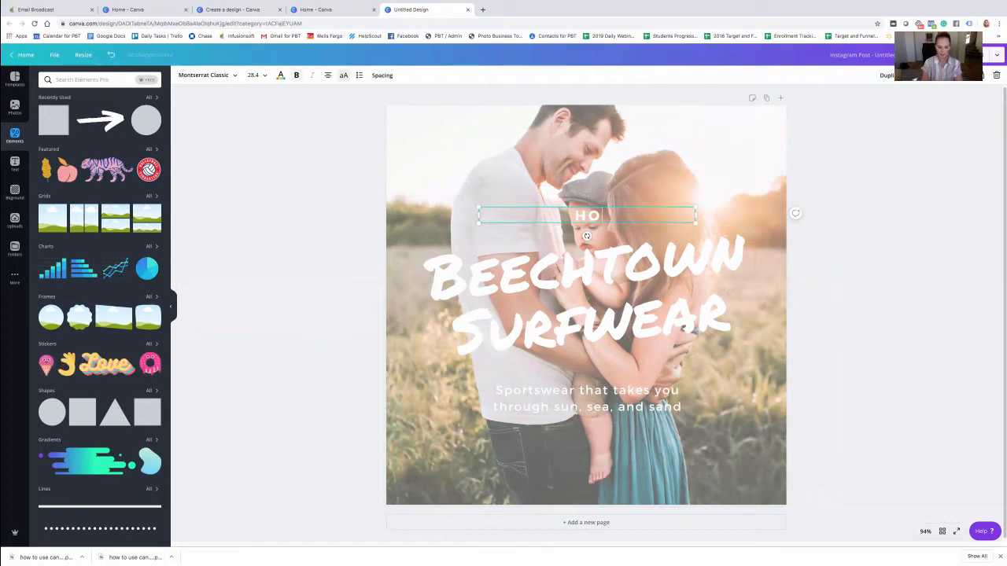
{"action": "type", "text": "W TO"}
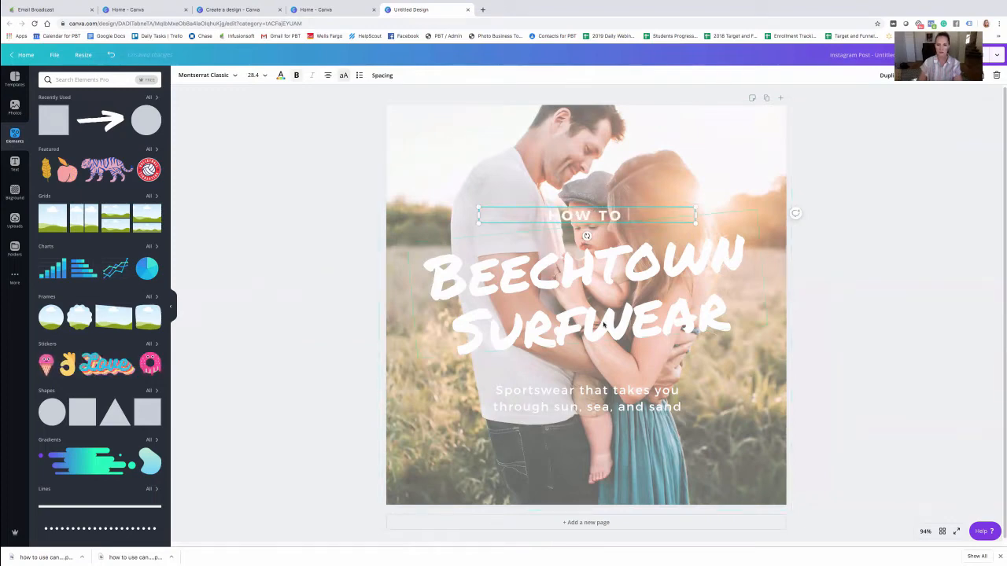
Replace the slanted "Beechtown Surfwear" headline with "USE CANVA"
{"action": "left_click", "coordinate": [604, 322]}
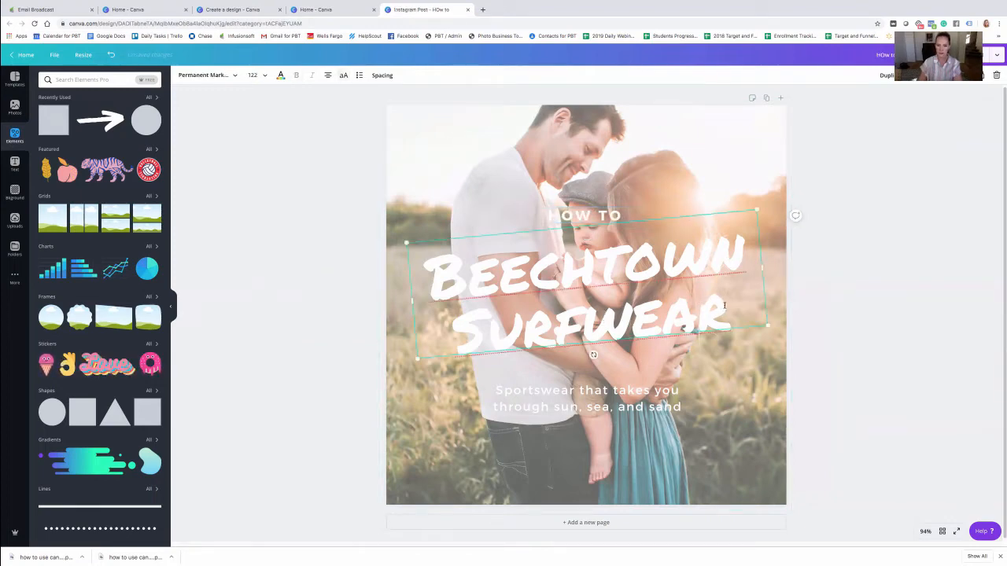
{"action": "left_click_drag", "start_coordinate": [724, 306], "coordinate": [431, 268]}
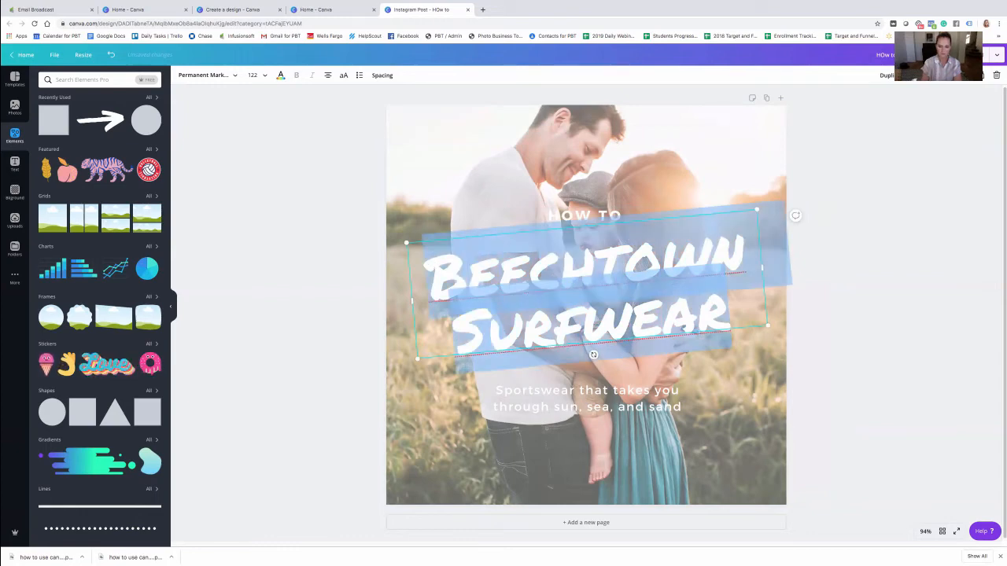
{"action": "type", "text": "USE"}
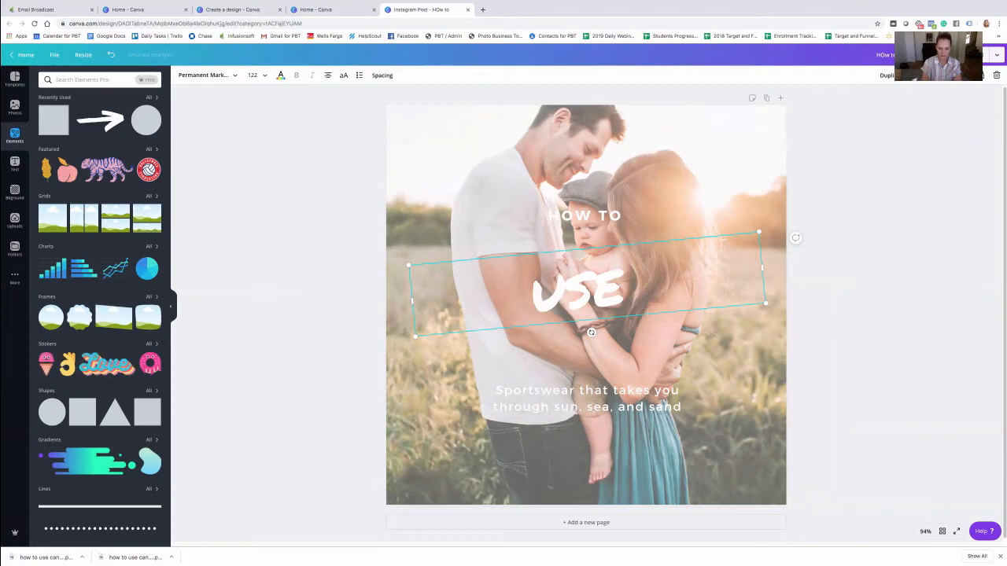
{"action": "type", "text": " CANVA"}
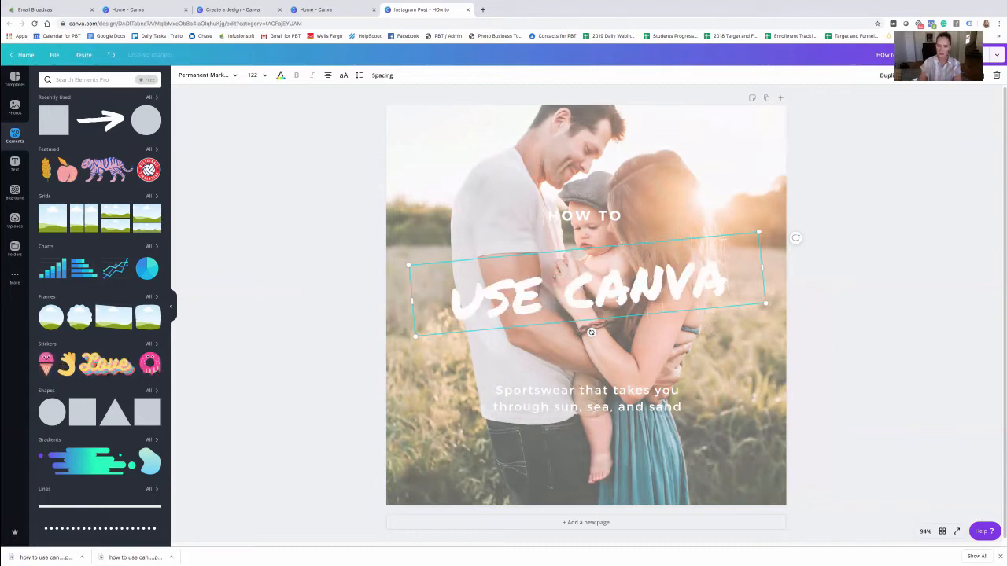
Replace the sportswear tagline with "for promotions, posts, newsletters and magazines"
{"action": "left_click", "coordinate": [687, 404]}
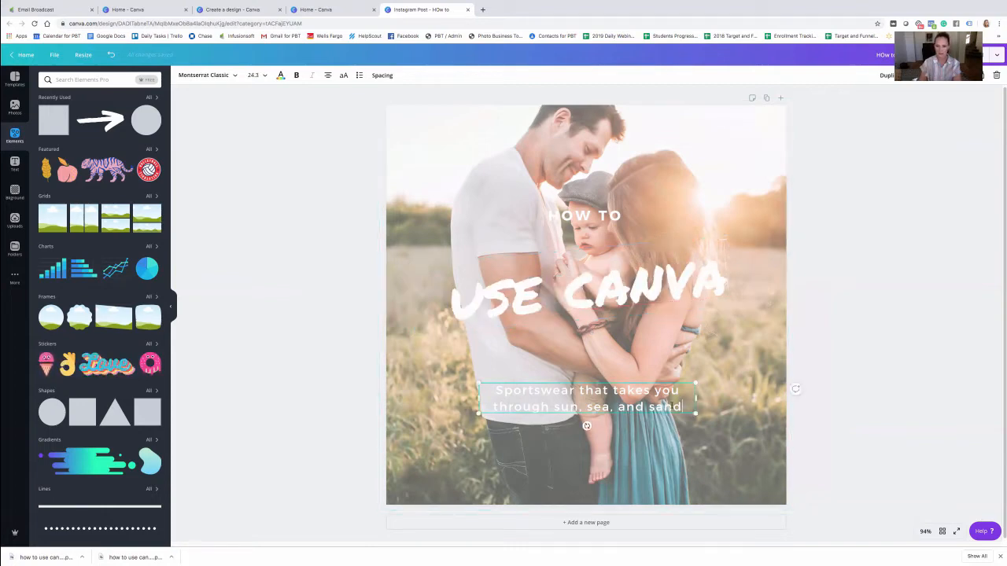
{"action": "left_click_drag", "start_coordinate": [682, 406], "coordinate": [492, 387]}
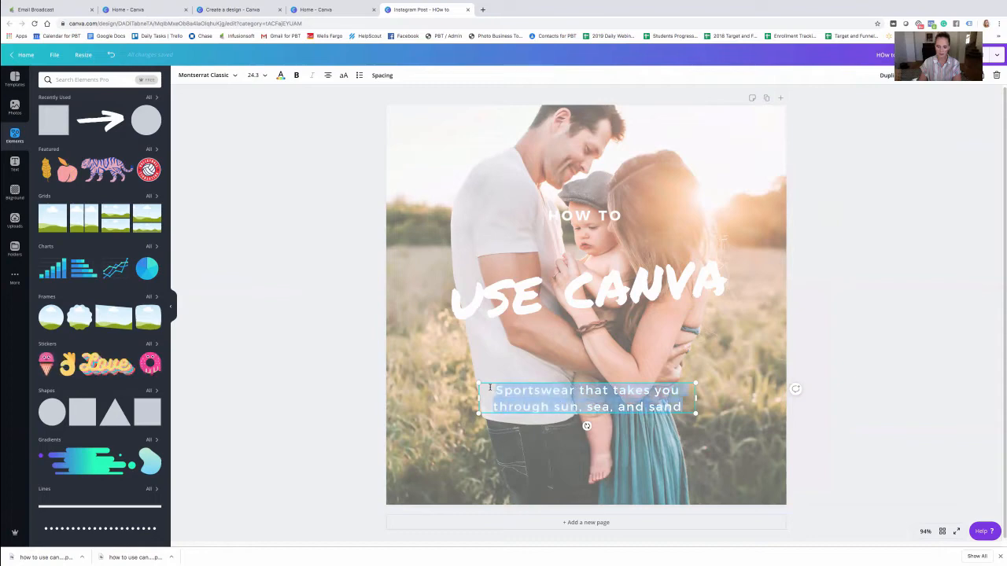
{"action": "type", "text": "for prom"}
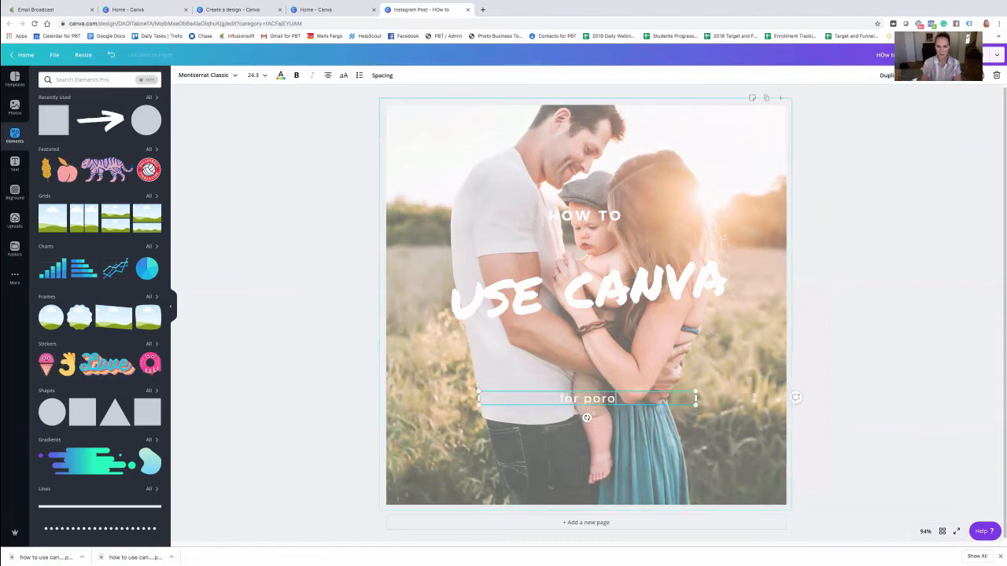
{"action": "type", "text": "otions,"}
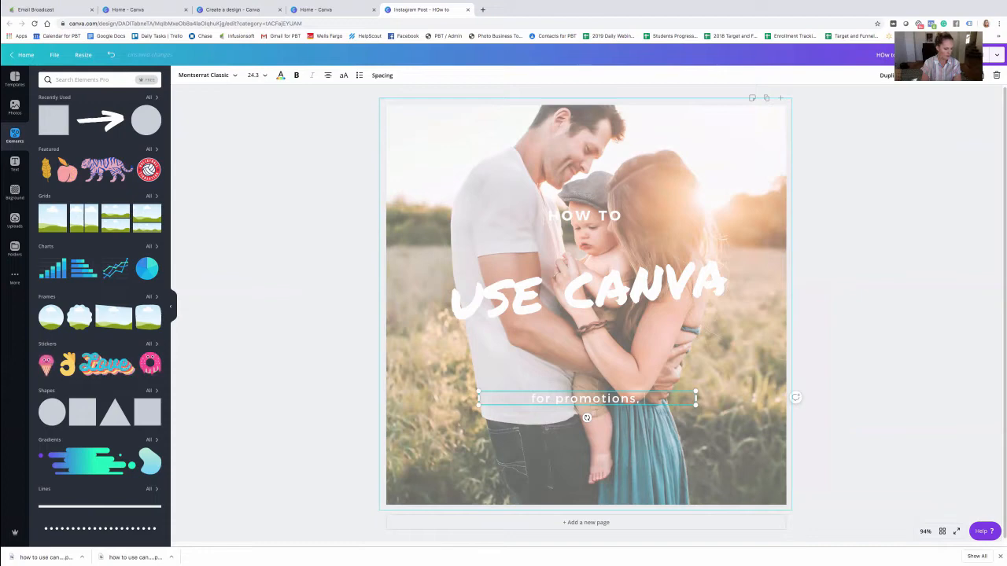
{"action": "type", "text": "news"}
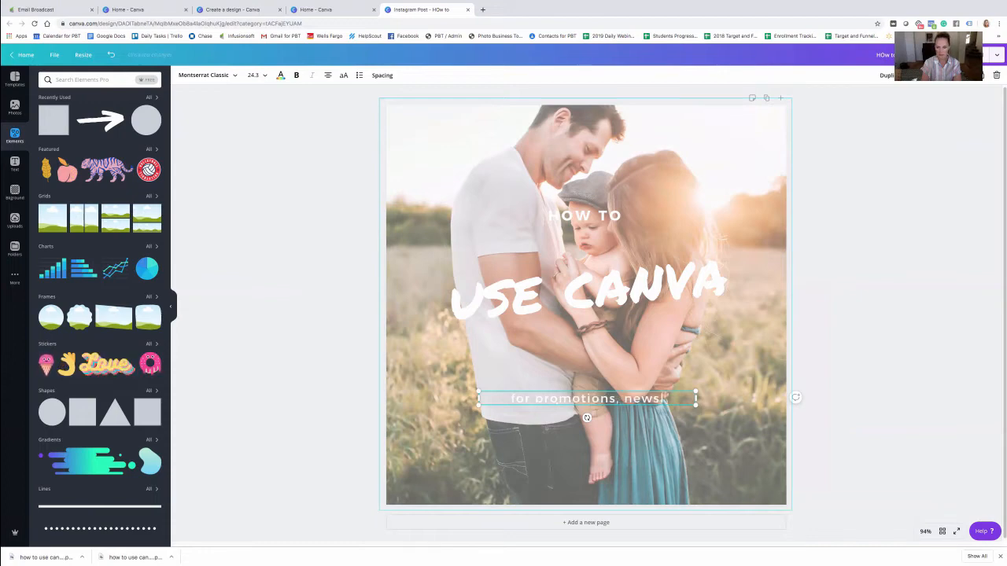
{"action": "key", "text": "BackSpace"}
{"action": "key", "text": "BackSpace"}
{"action": "key", "text": "BackSpace"}
{"action": "key", "text": "BackSpace"}
{"action": "type", "text": "po"}
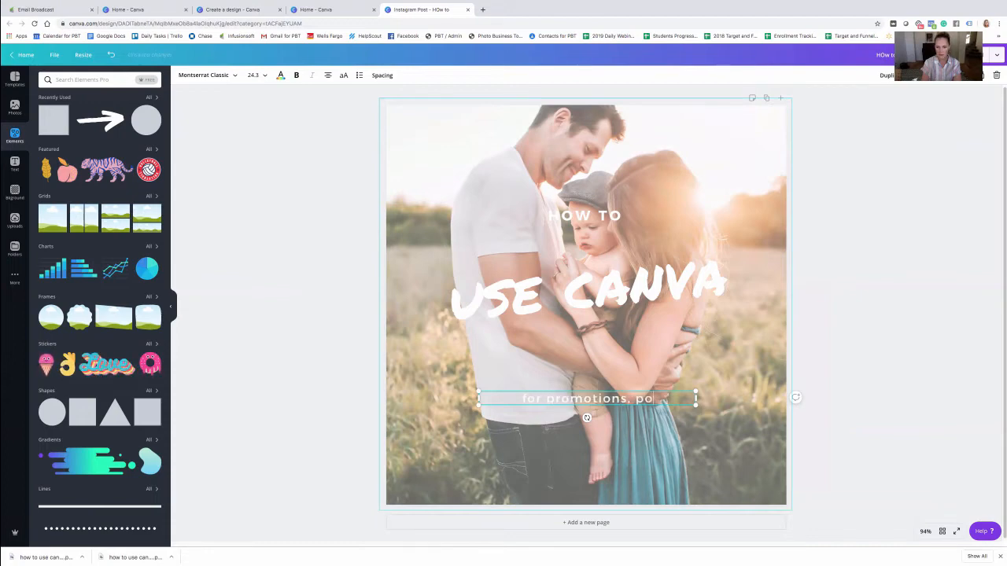
{"action": "type", "text": "sts, ne"}
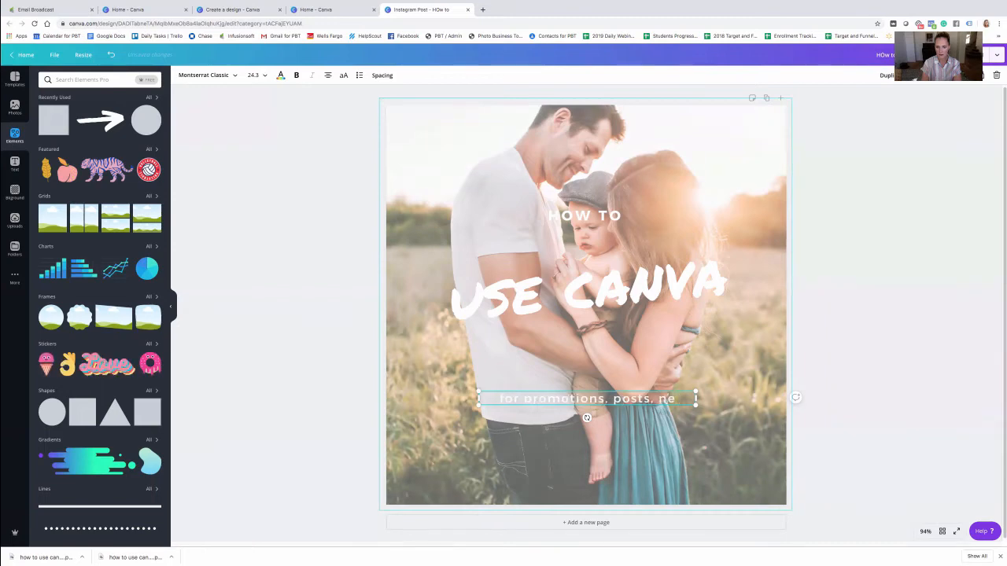
{"action": "type", "text": "wsletters"}
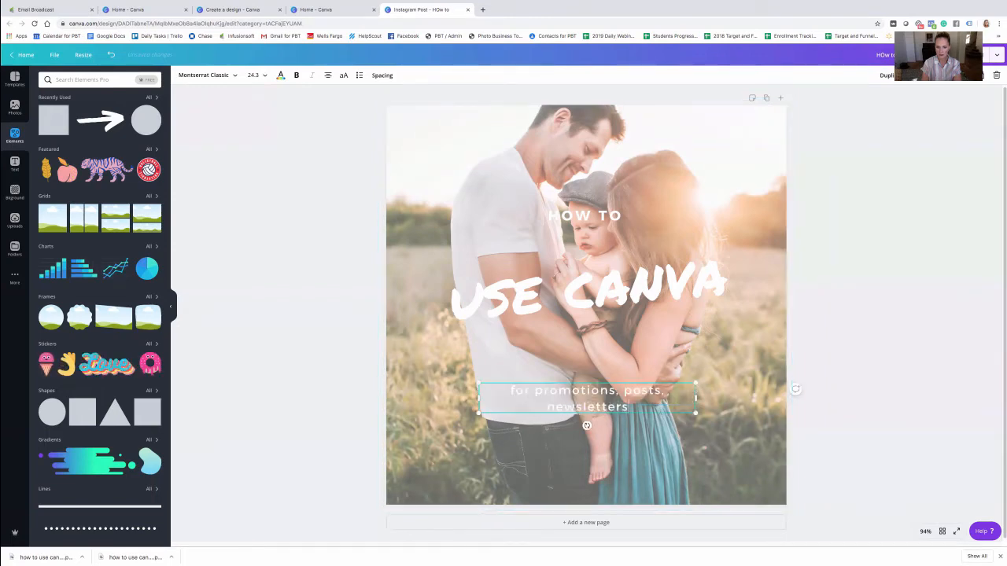
{"action": "type", "text": " and magazines"}
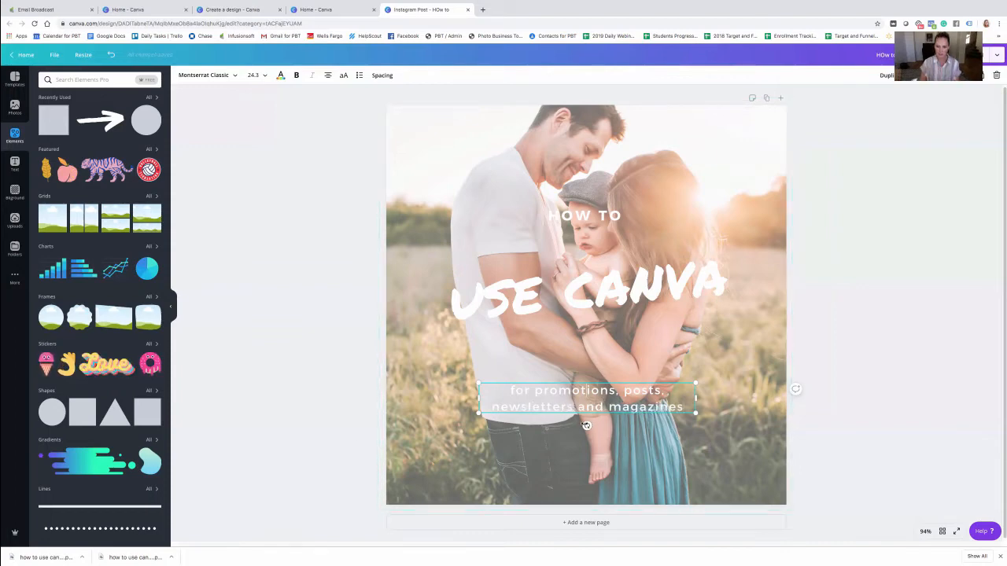
Move the tagline up and the "HOW TO" line down so both sit close to the "USE CANVA" headline
{"action": "left_click_drag", "start_coordinate": [591, 412], "coordinate": [593, 372]}
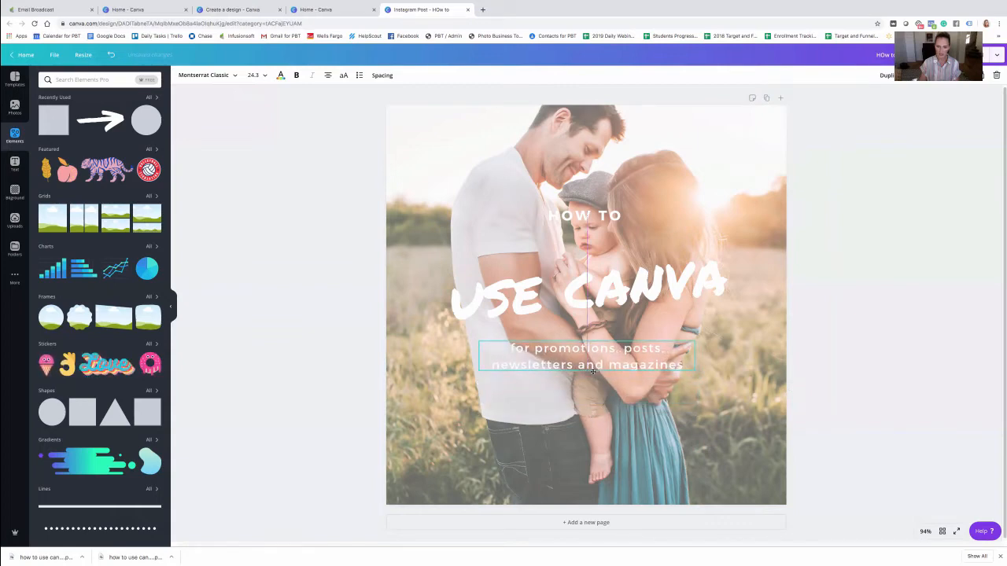
{"action": "left_click_drag", "start_coordinate": [593, 372], "coordinate": [593, 373]}
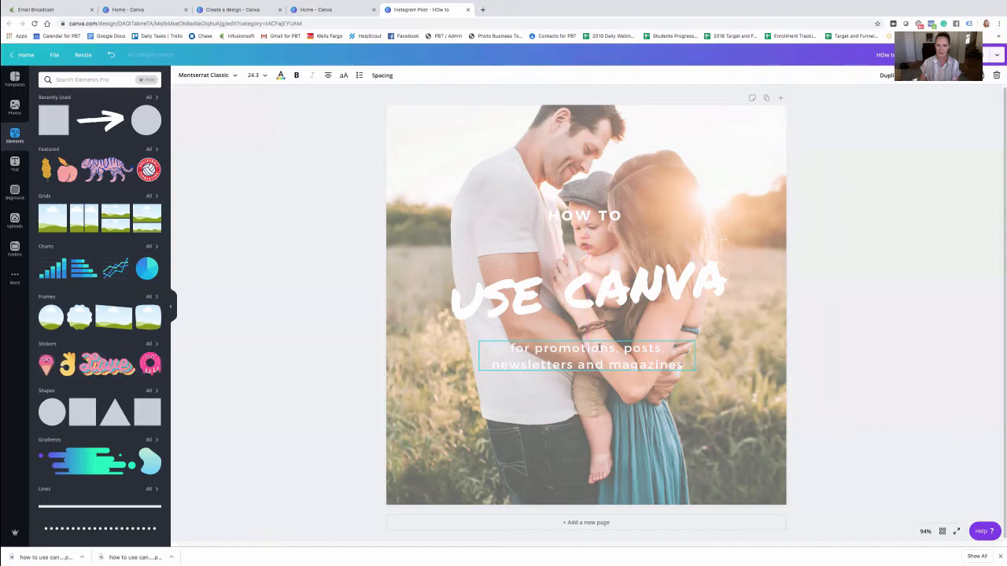
{"action": "left_click", "coordinate": [599, 221]}
{"action": "left_click_drag", "start_coordinate": [597, 235], "coordinate": [597, 237]}
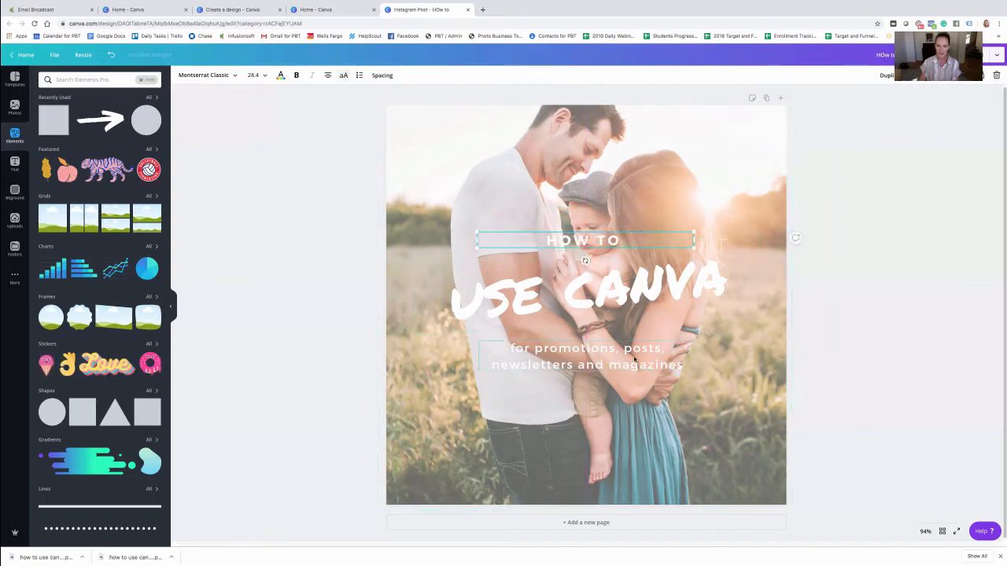
{"action": "left_click_drag", "start_coordinate": [659, 342], "coordinate": [659, 338]}
{"action": "left_click", "coordinate": [746, 286]}
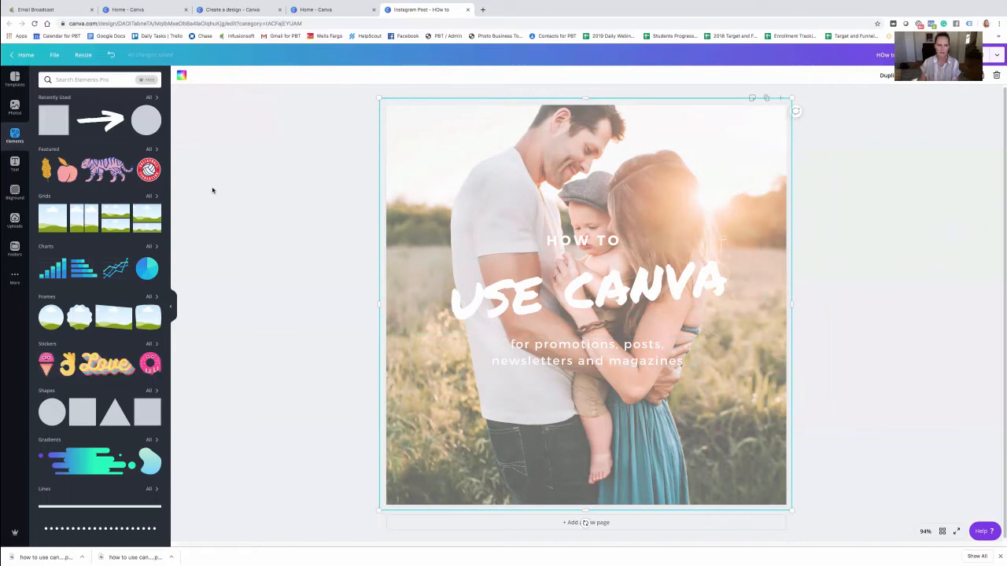
Search the elements library for "instagram post" and clear the search
{"action": "left_click", "coordinate": [76, 81]}
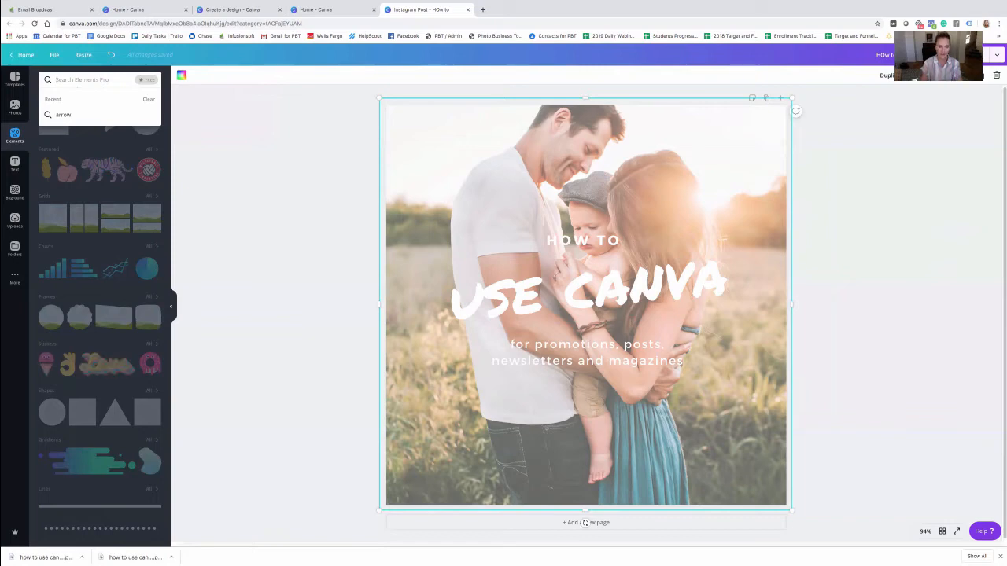
{"action": "type", "text": "instagram post"}
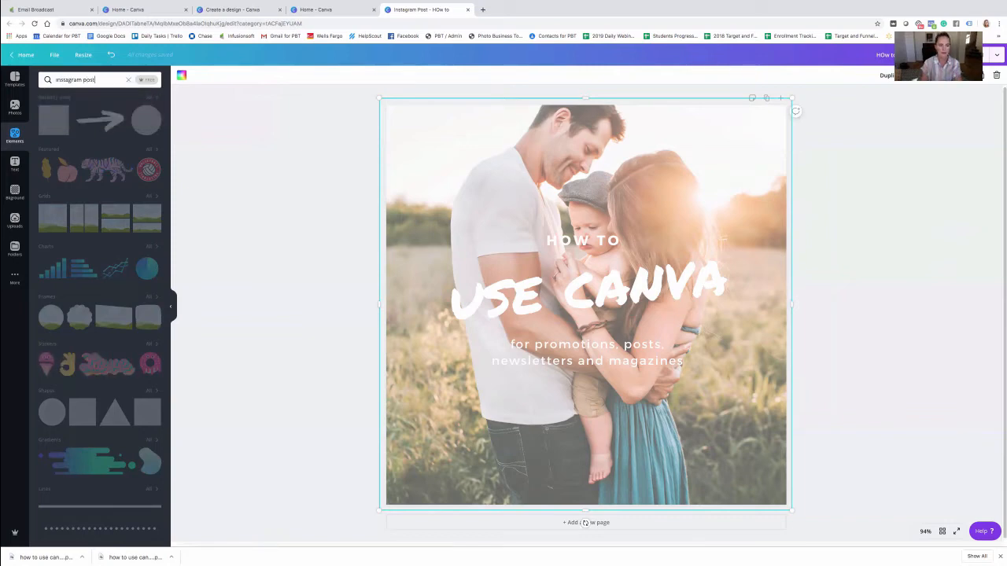
{"action": "key", "text": "Return"}
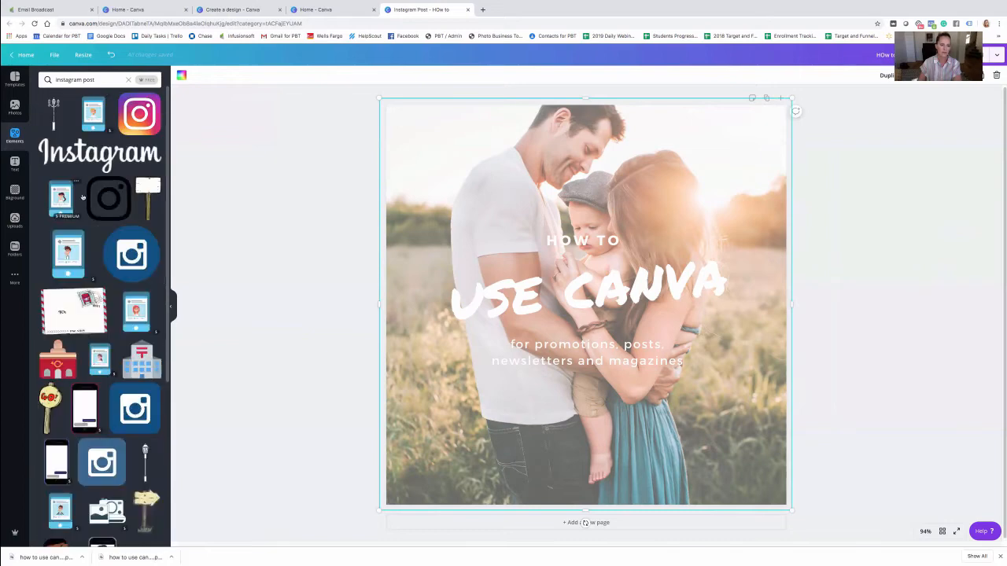
{"action": "left_click", "coordinate": [128, 80]}
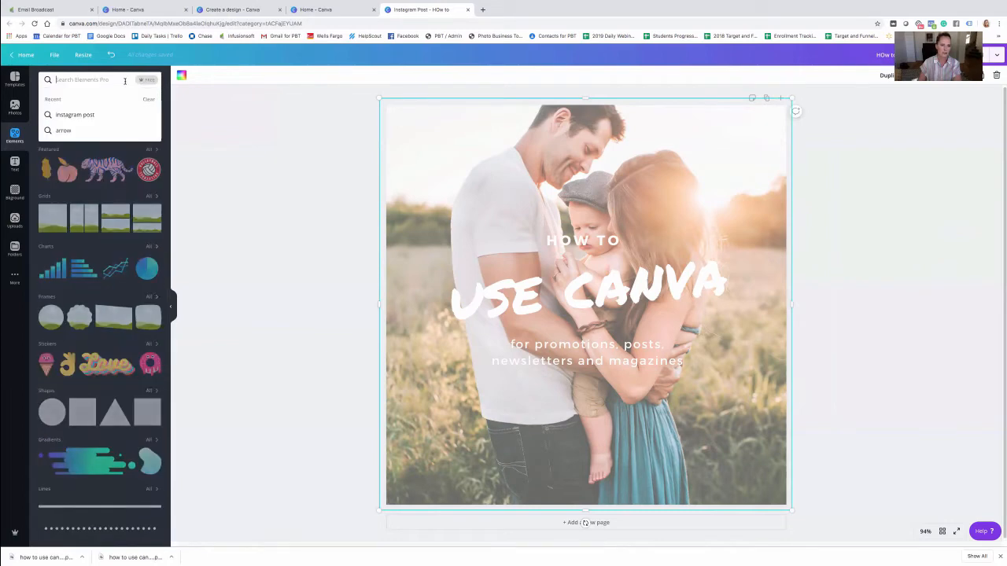
Browse the Instagram Post templates by theme
{"action": "left_click", "coordinate": [14, 78]}
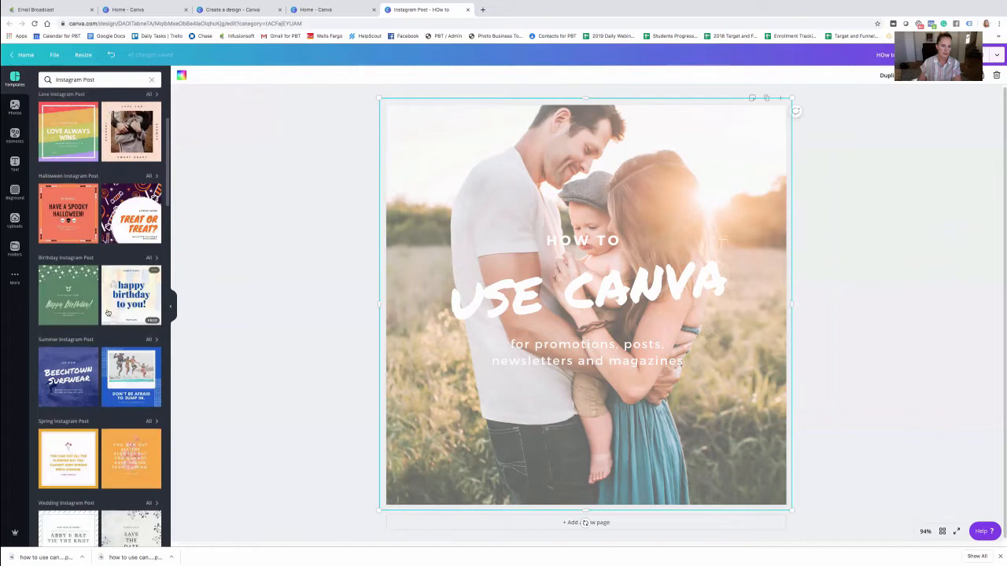
{"action": "scroll", "coordinate": [107, 312], "scroll_direction": "down", "scroll_amount": 3}
{"action": "scroll", "coordinate": [107, 313], "scroll_direction": "up", "scroll_amount": 5}
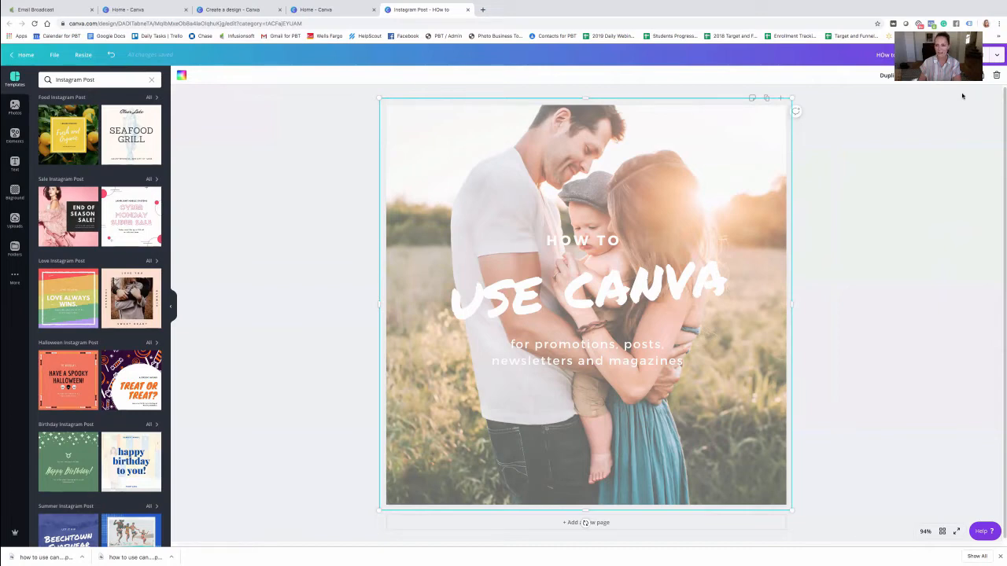
Review the design's download options, including file type and size, and close them without downloading
{"action": "left_click", "coordinate": [938, 55]}
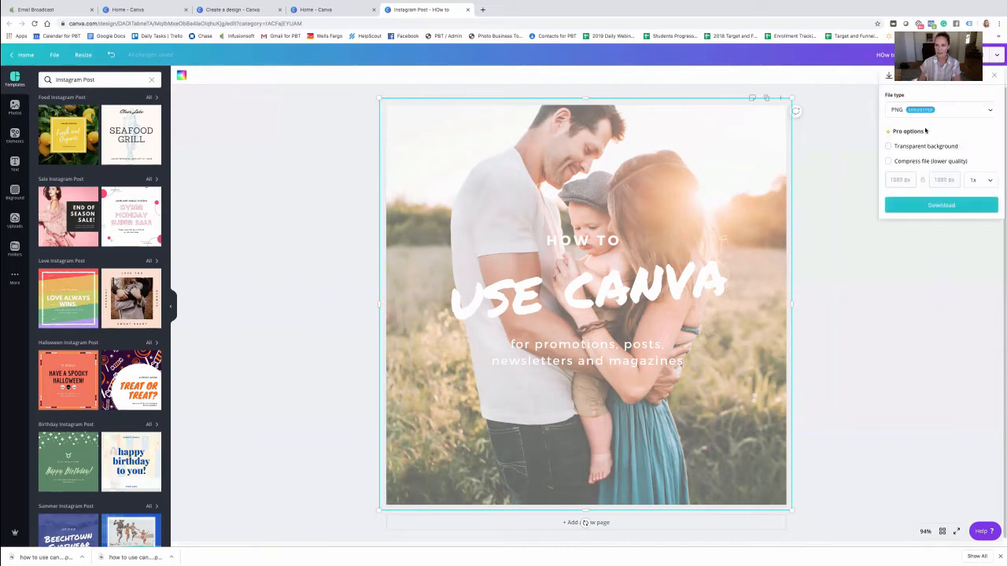
{"action": "left_click", "coordinate": [939, 243]}
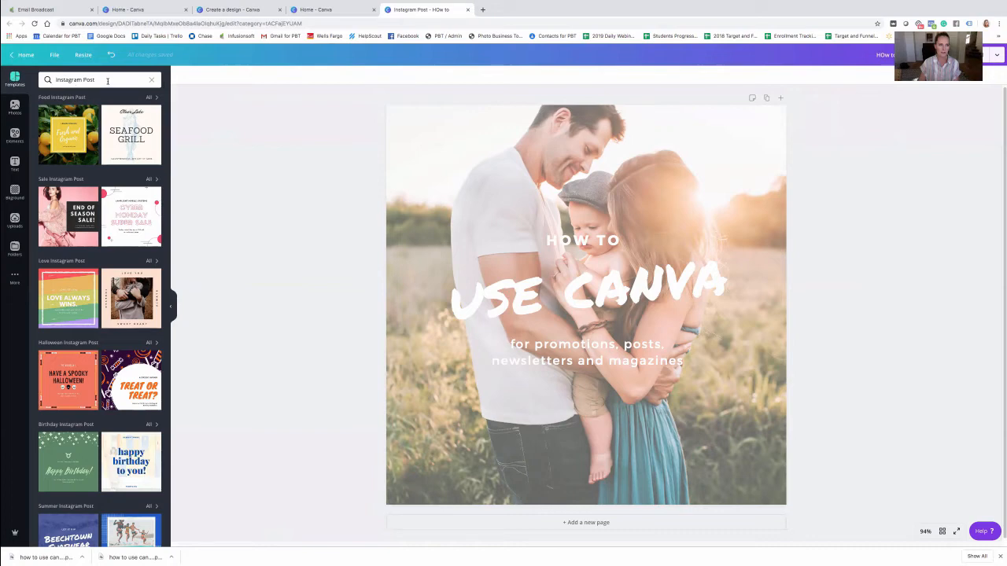
{"action": "left_click_drag", "start_coordinate": [108, 81], "coordinate": [57, 80]}
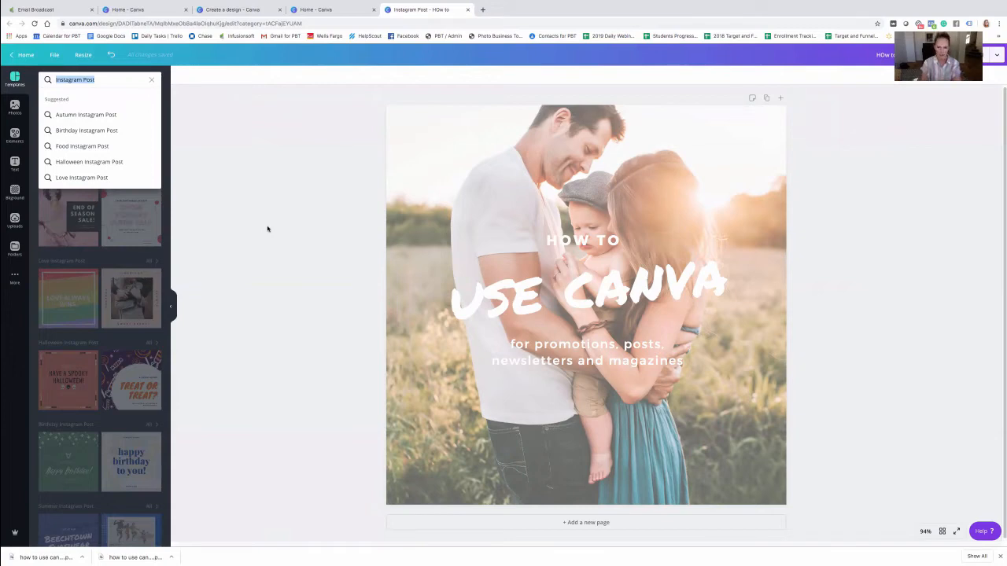
{"action": "left_click", "coordinate": [323, 203]}
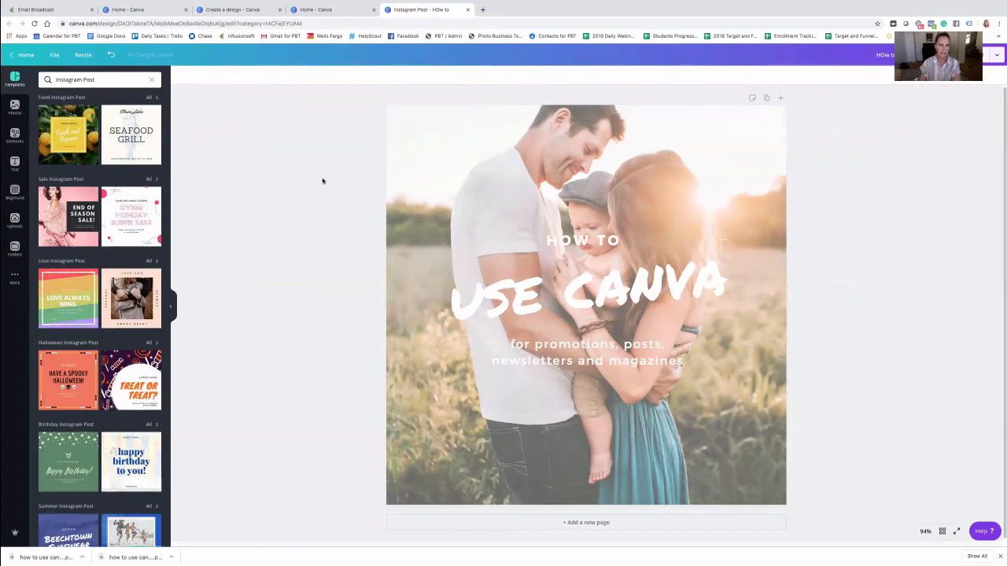
{"action": "left_click", "coordinate": [425, 111]}
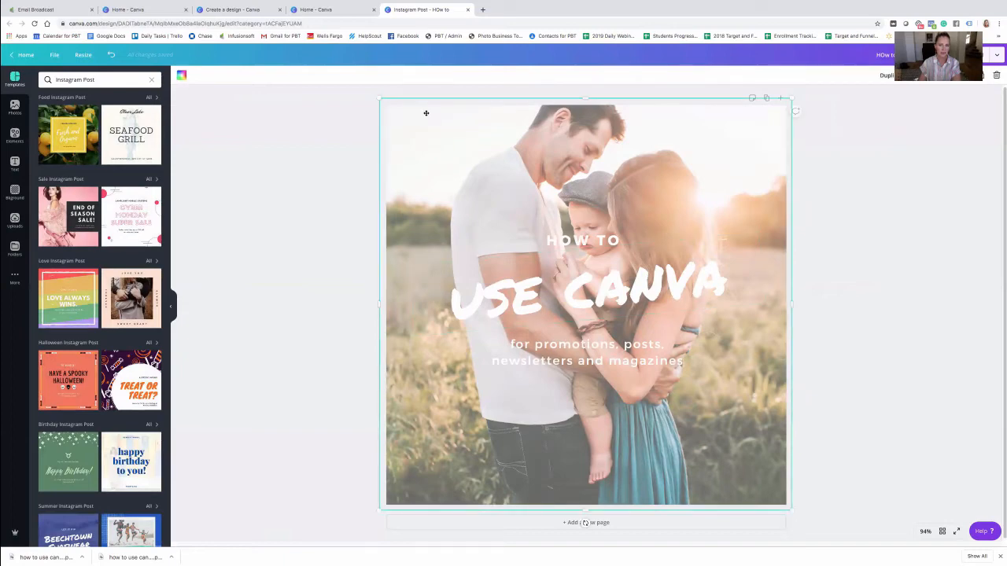
Review the design's resize formats, including custom dimensions, and close them without resizing
{"action": "left_click", "coordinate": [83, 55]}
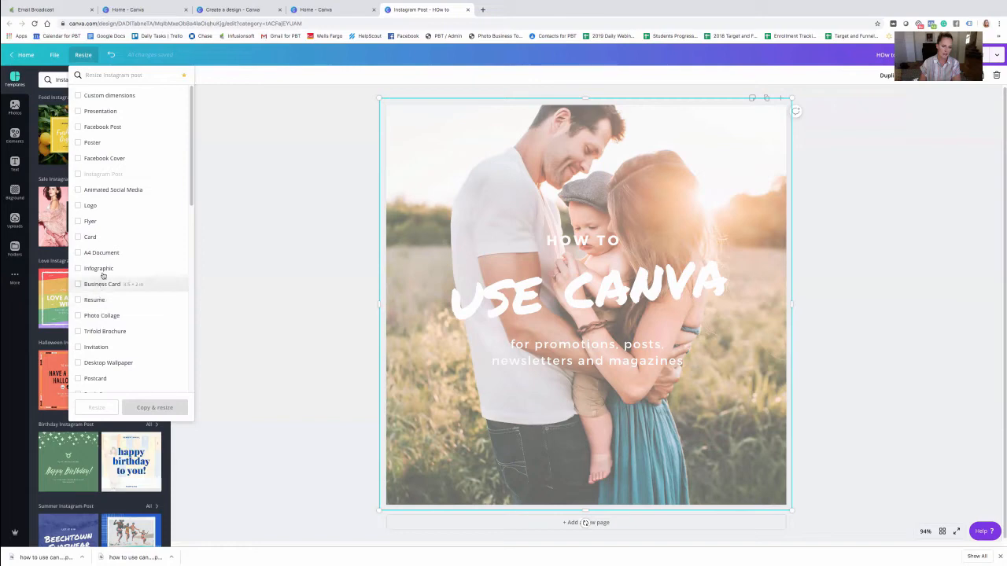
{"action": "left_click", "coordinate": [87, 95]}
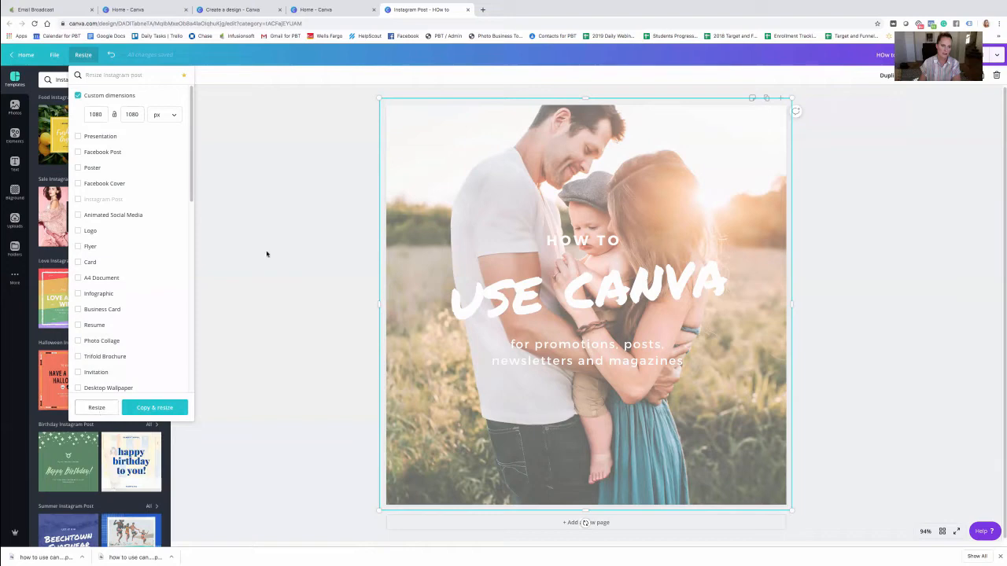
{"action": "left_click", "coordinate": [266, 200]}
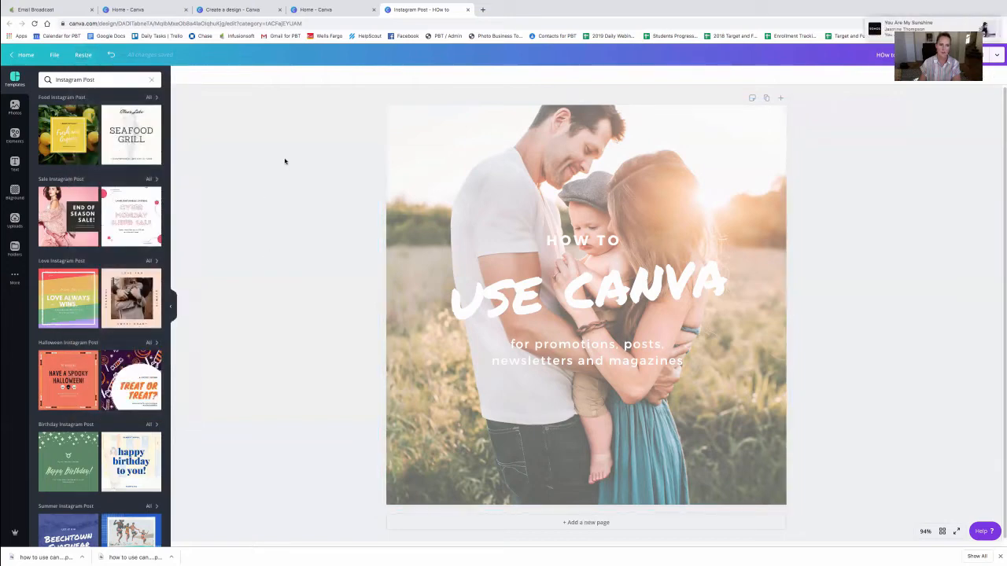
Search the template library for "magazines"
{"action": "left_click", "coordinate": [95, 79]}
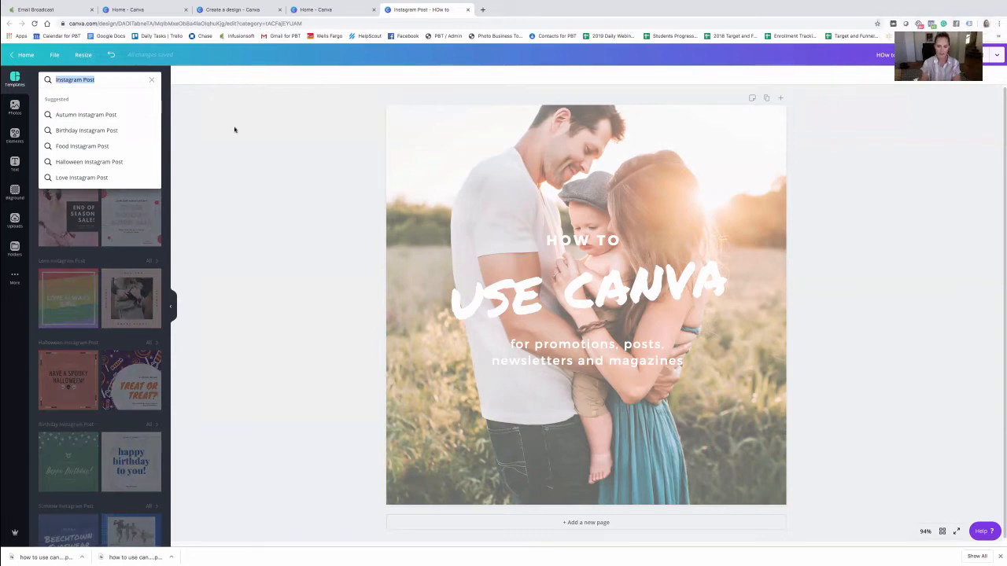
{"action": "type", "text": "magazine"}
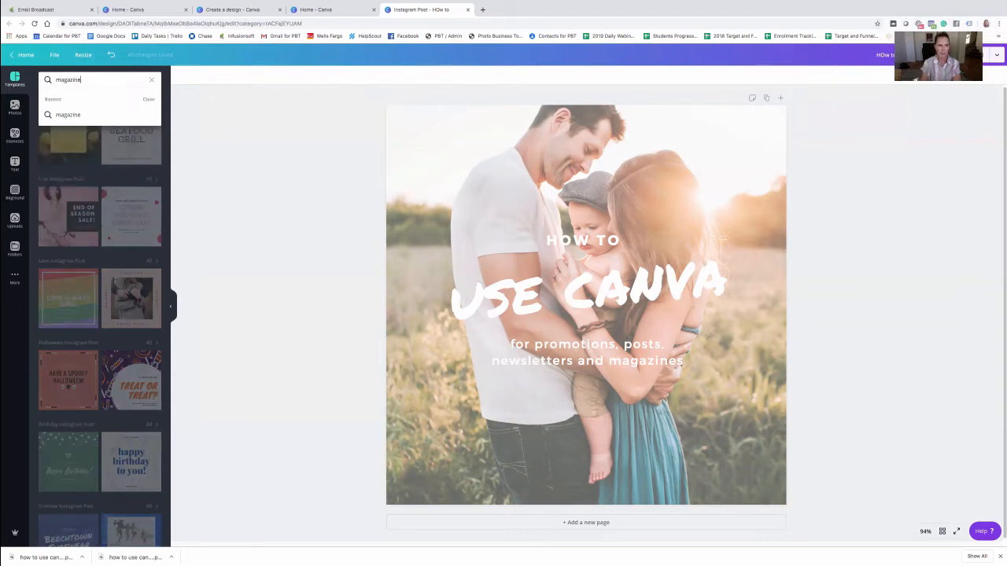
{"action": "type", "text": "s"}
{"action": "key", "text": "Return"}
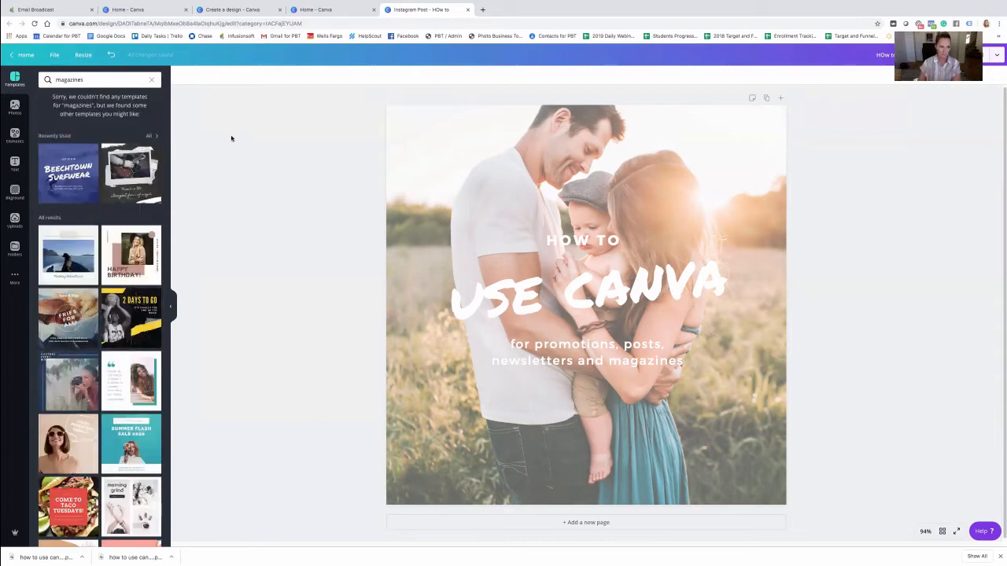
Try the Blogging Workshop template on the design, and replace it with the torn-paper quote template with the pink flower background
{"action": "scroll", "coordinate": [140, 246], "scroll_direction": "down", "scroll_amount": 10}
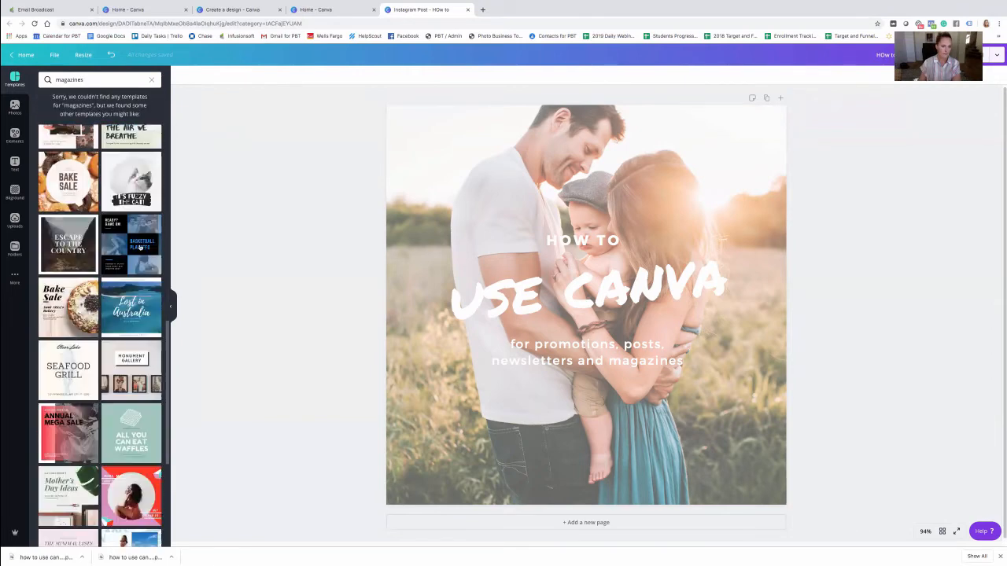
{"action": "scroll", "coordinate": [140, 246], "scroll_direction": "down", "scroll_amount": 6}
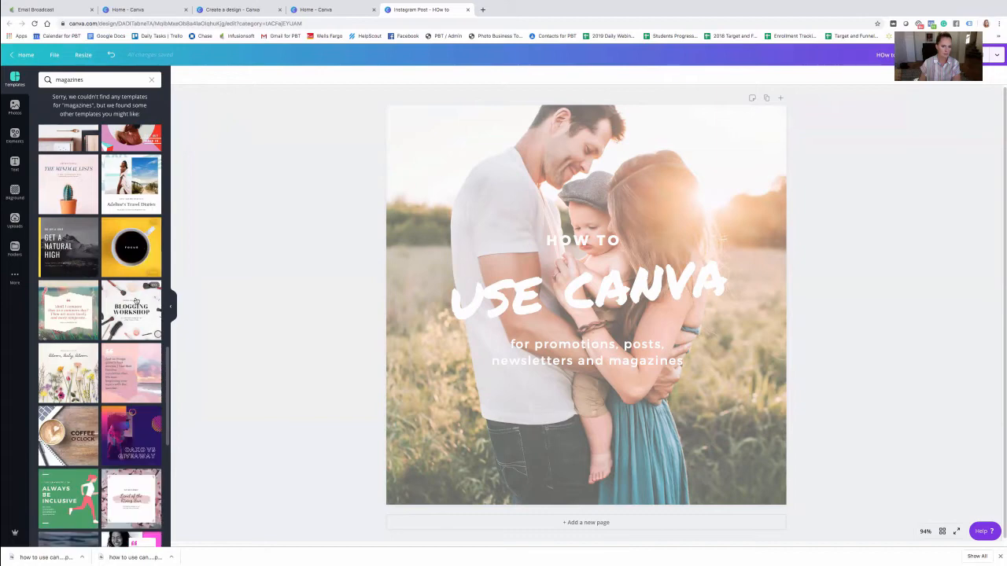
{"action": "left_click", "coordinate": [135, 300]}
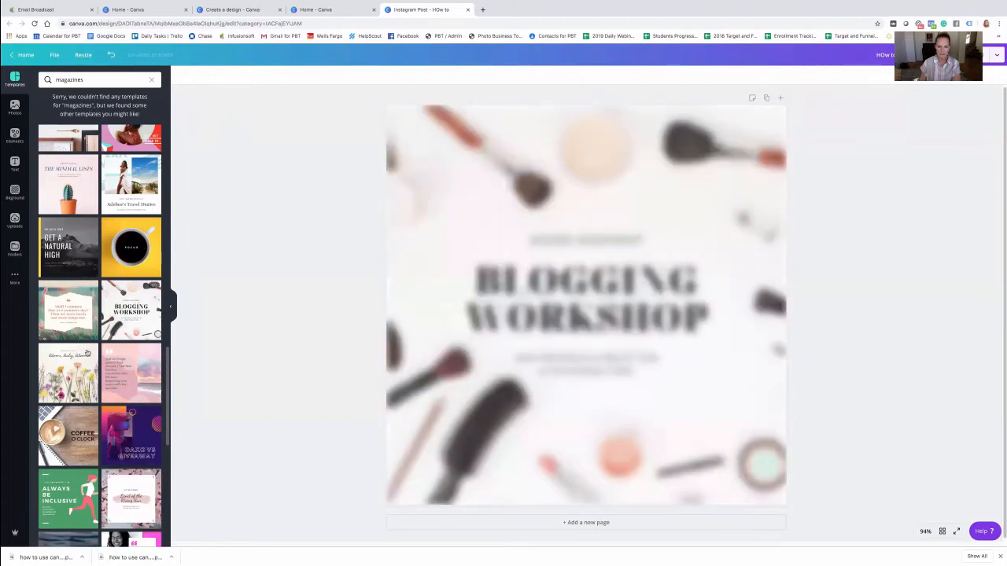
{"action": "left_click", "coordinate": [66, 313]}
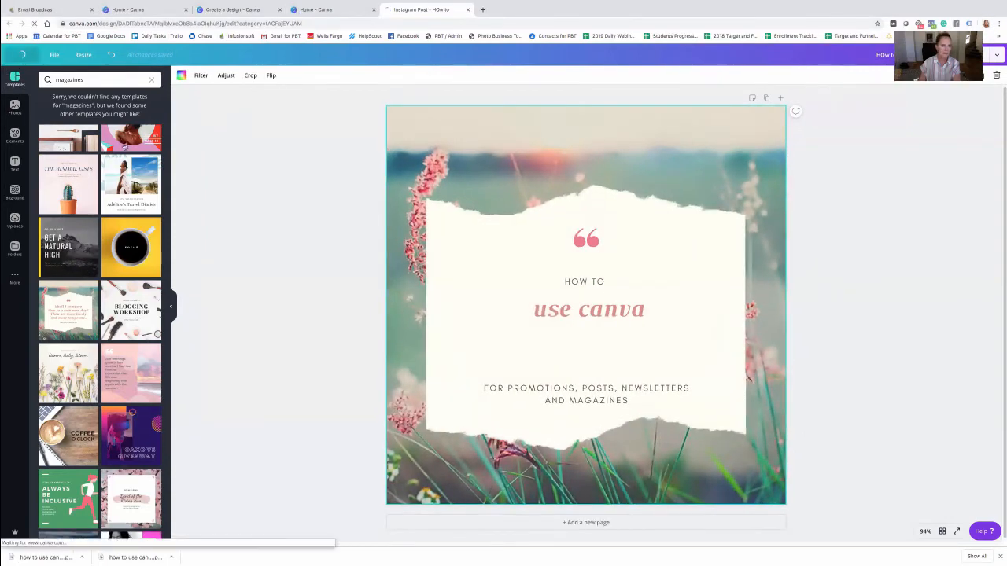
Start a new Newsletter design from the home page and look through its templates by category
{"action": "left_click", "coordinate": [24, 56]}
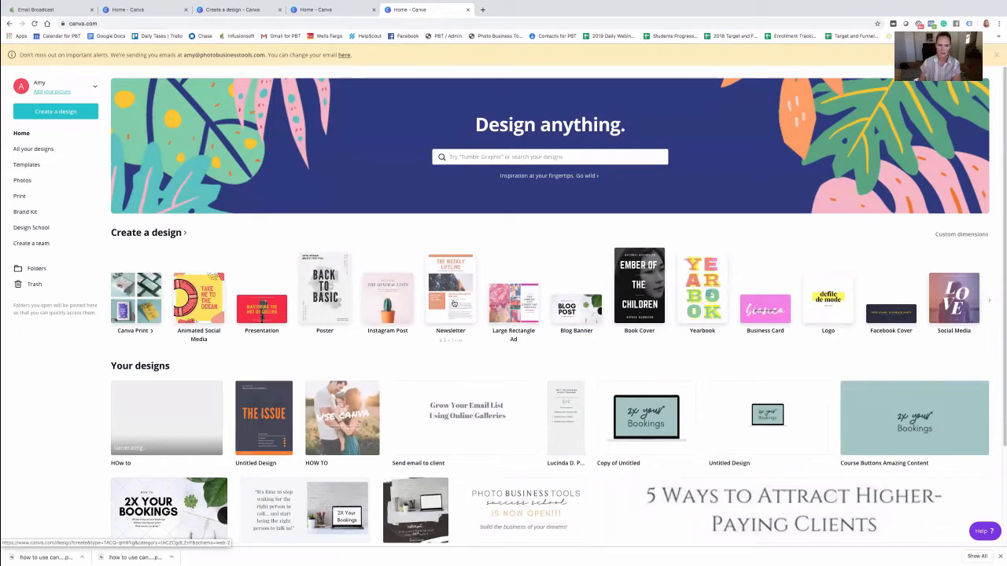
{"action": "left_click", "coordinate": [452, 304]}
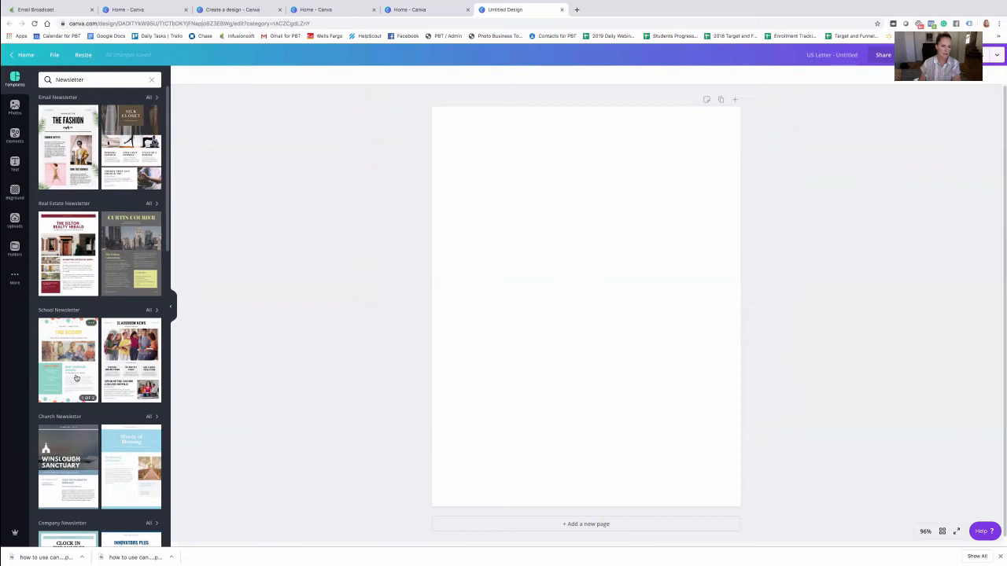
{"action": "scroll", "coordinate": [76, 378], "scroll_direction": "down", "scroll_amount": 1}
{"action": "scroll", "coordinate": [75, 378], "scroll_direction": "down", "scroll_amount": 5}
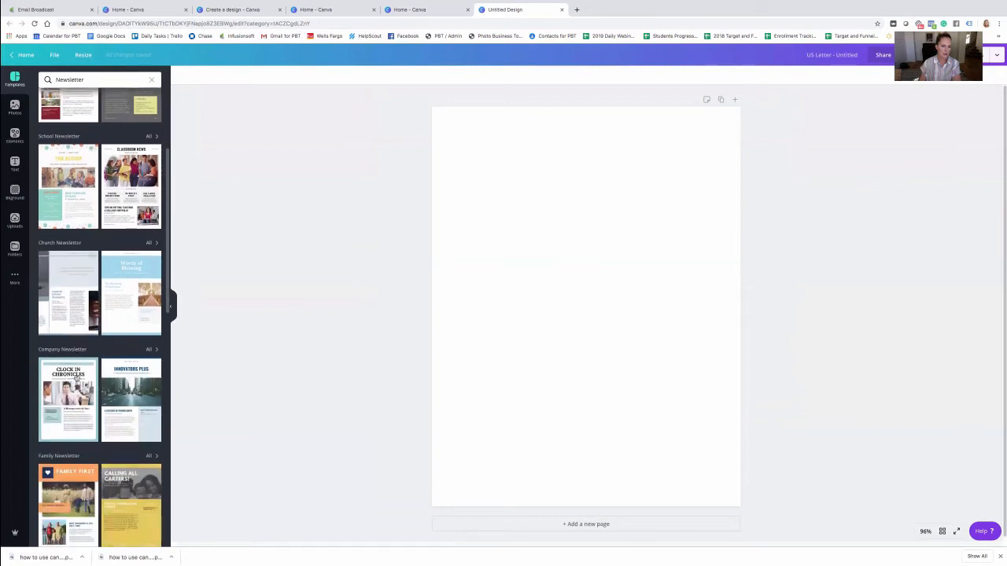
{"action": "scroll", "coordinate": [76, 378], "scroll_direction": "down", "scroll_amount": 5}
{"action": "scroll", "coordinate": [92, 314], "scroll_direction": "down", "scroll_amount": 4}
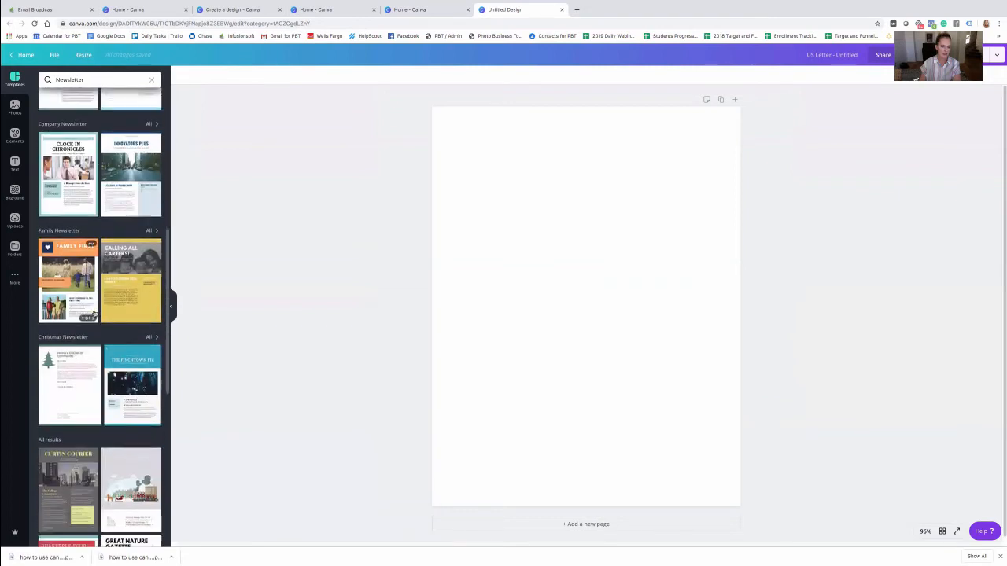
{"action": "scroll", "coordinate": [92, 314], "scroll_direction": "down", "scroll_amount": 2}
{"action": "scroll", "coordinate": [92, 315], "scroll_direction": "down", "scroll_amount": 2}
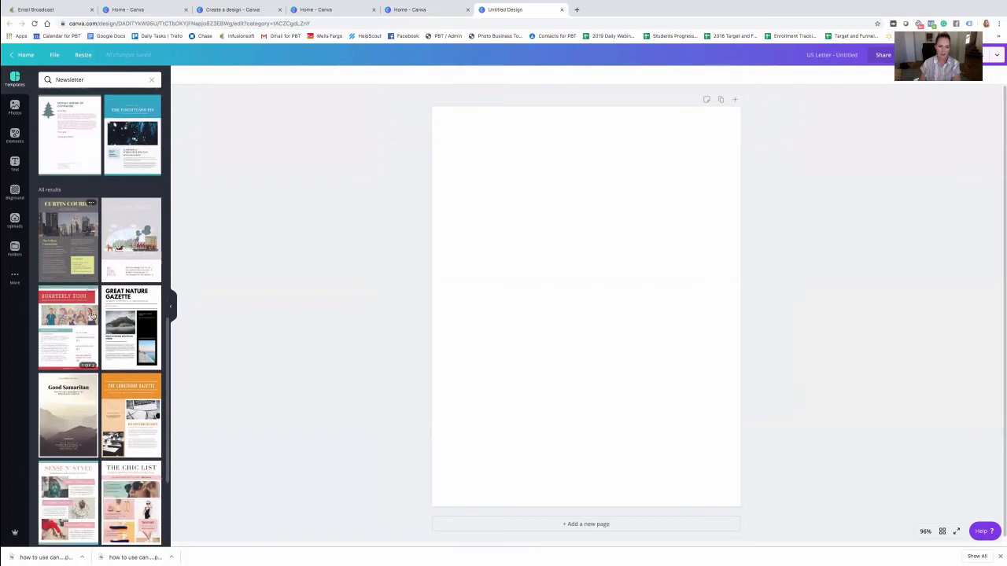
{"action": "scroll", "coordinate": [92, 314], "scroll_direction": "down", "scroll_amount": 10}
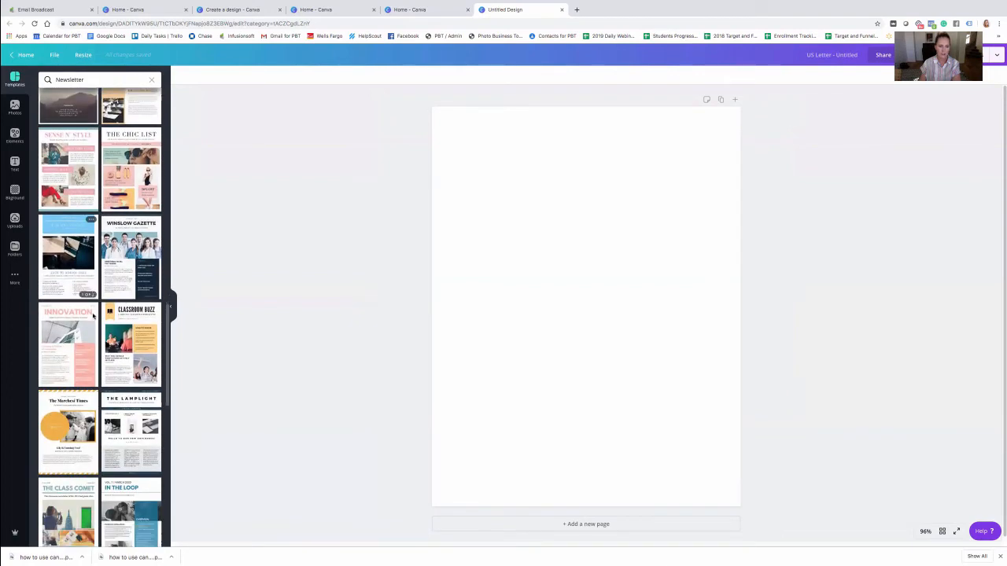
{"action": "scroll", "coordinate": [92, 316], "scroll_direction": "up", "scroll_amount": 20}
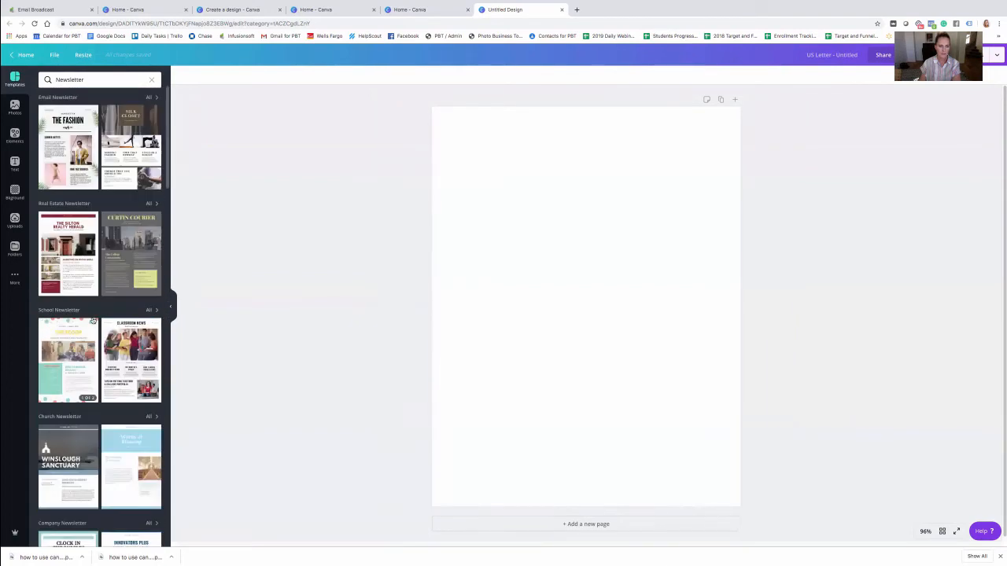
Return to the home page, search the design types for "magazine" and create a new Magazine Cover design
{"action": "left_click", "coordinate": [22, 56]}
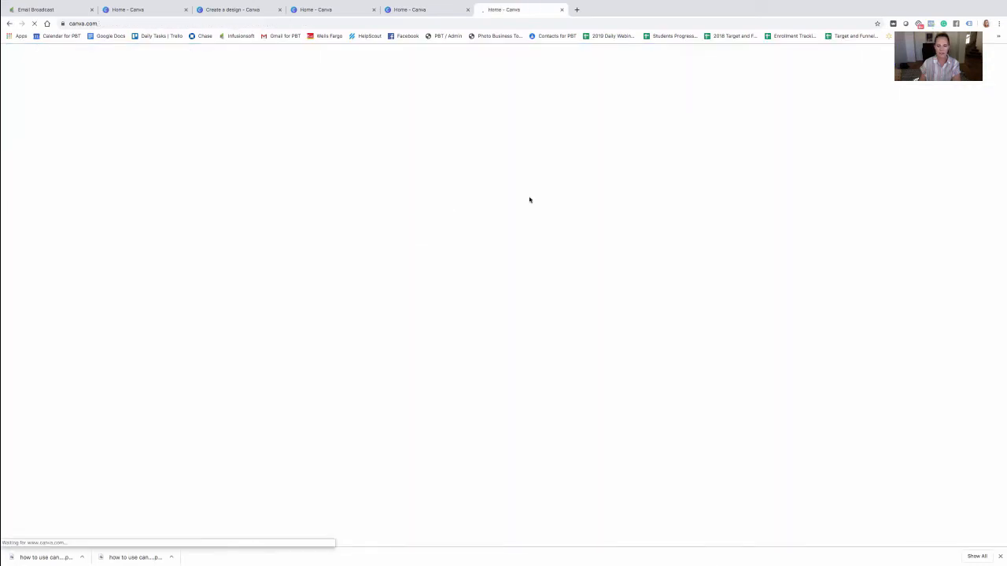
{"action": "type", "text": "magazine"}
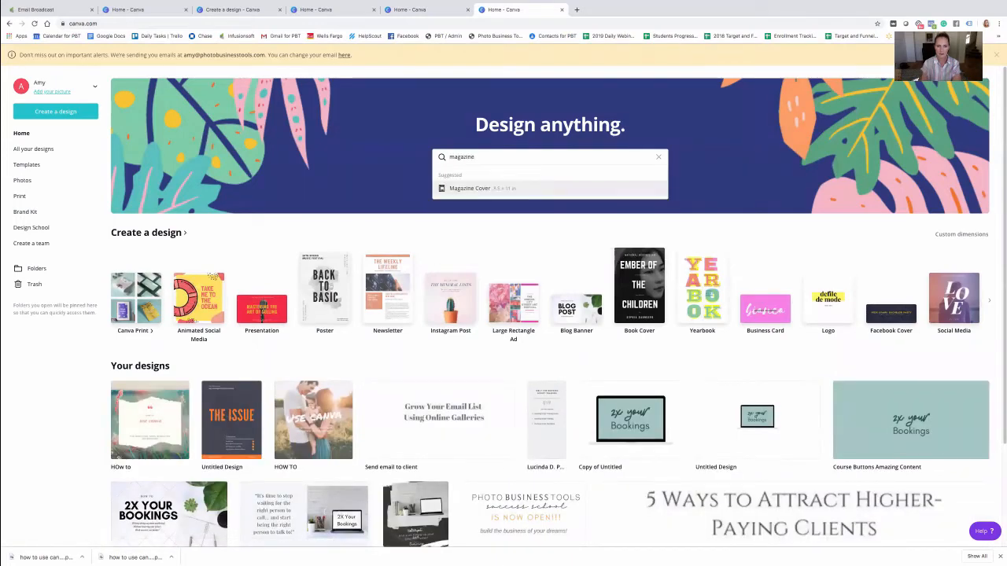
{"action": "left_click", "coordinate": [471, 191]}
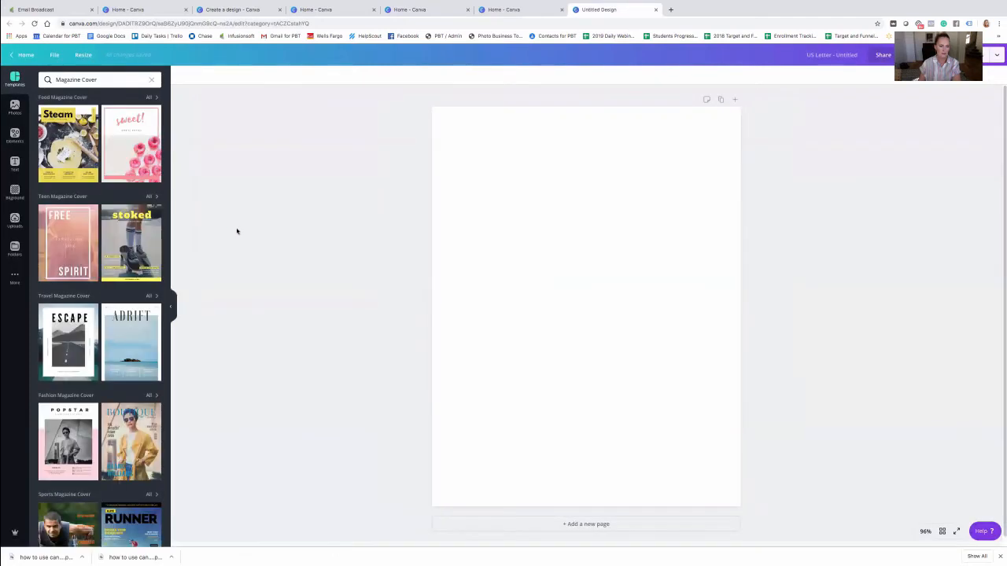
Apply the "sweet!" cover page from the Pink and Yellow Desserts Food Magazine template to the blank page
{"action": "left_click", "coordinate": [134, 143]}
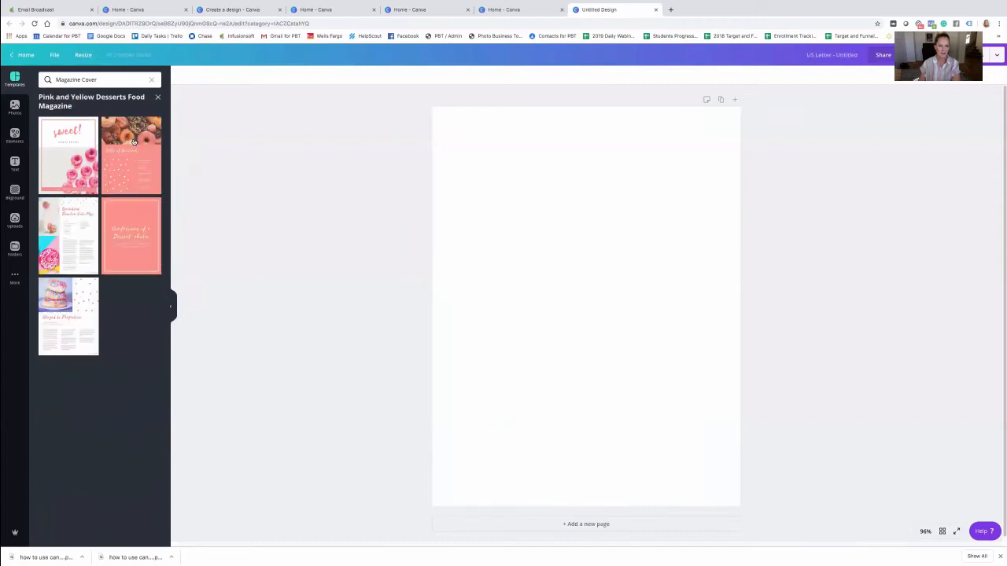
{"action": "left_click", "coordinate": [71, 162]}
{"action": "left_click", "coordinate": [664, 390]}
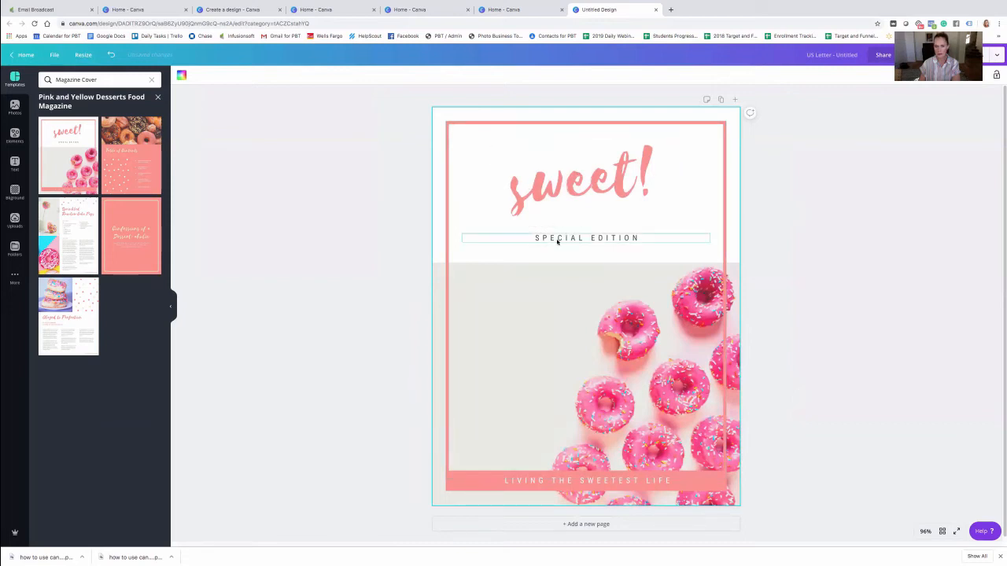
Browse the available backgrounds by category, such as landscapes, patterns, gradients and textures
{"action": "left_click", "coordinate": [15, 196]}
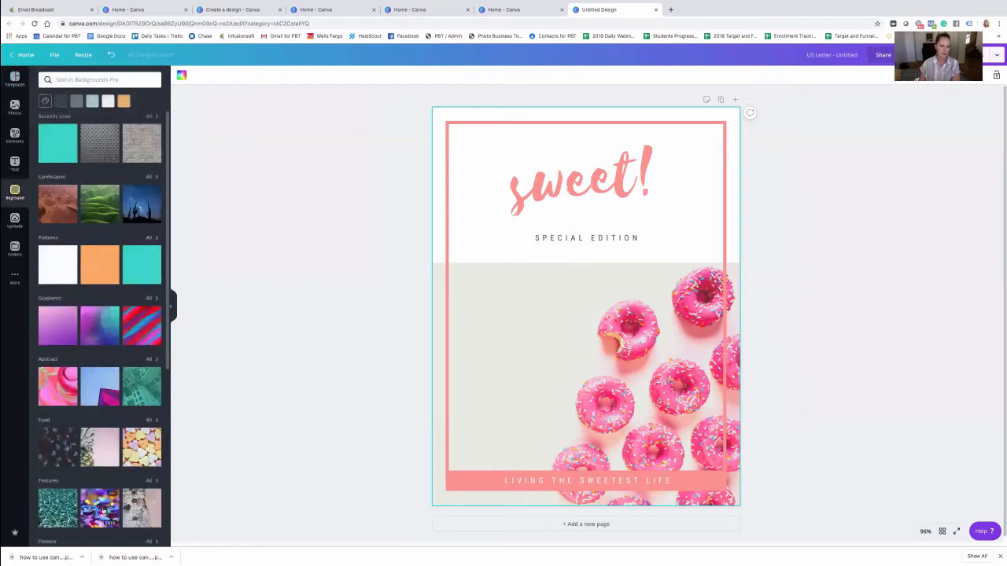
{"action": "scroll", "coordinate": [117, 465], "scroll_direction": "down", "scroll_amount": 5}
{"action": "scroll", "coordinate": [117, 465], "scroll_direction": "down", "scroll_amount": 10}
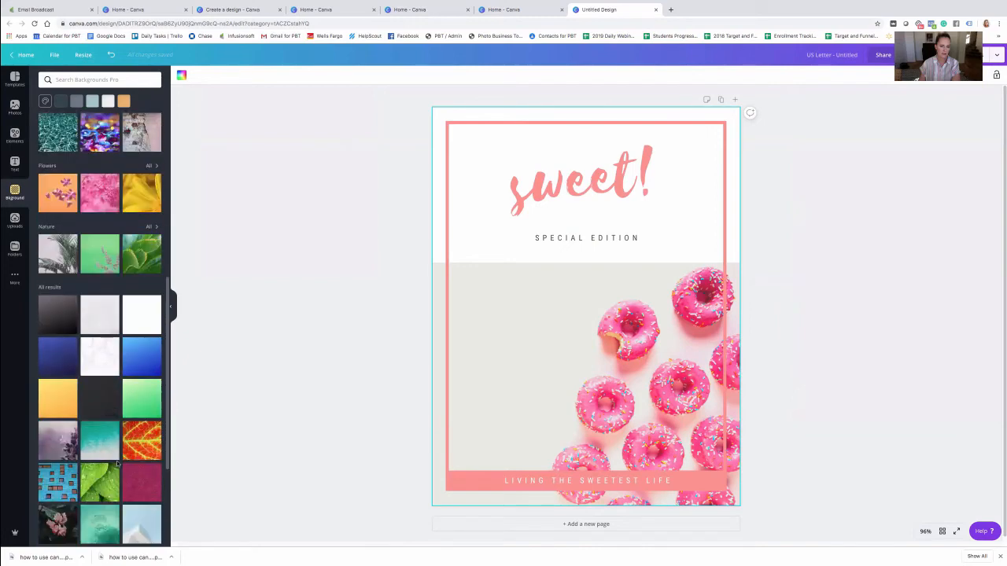
{"action": "scroll", "coordinate": [117, 464], "scroll_direction": "up", "scroll_amount": 15}
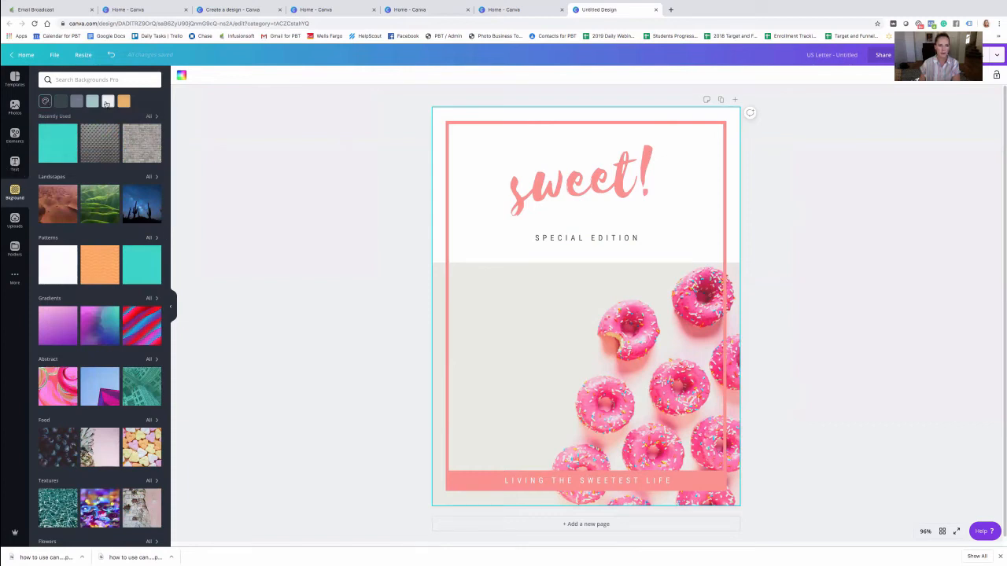
Recolor the whole "sweet!" title, including its exclamation mark, with the orange brand color
{"action": "left_click", "coordinate": [563, 183]}
{"action": "left_click", "coordinate": [563, 183]}
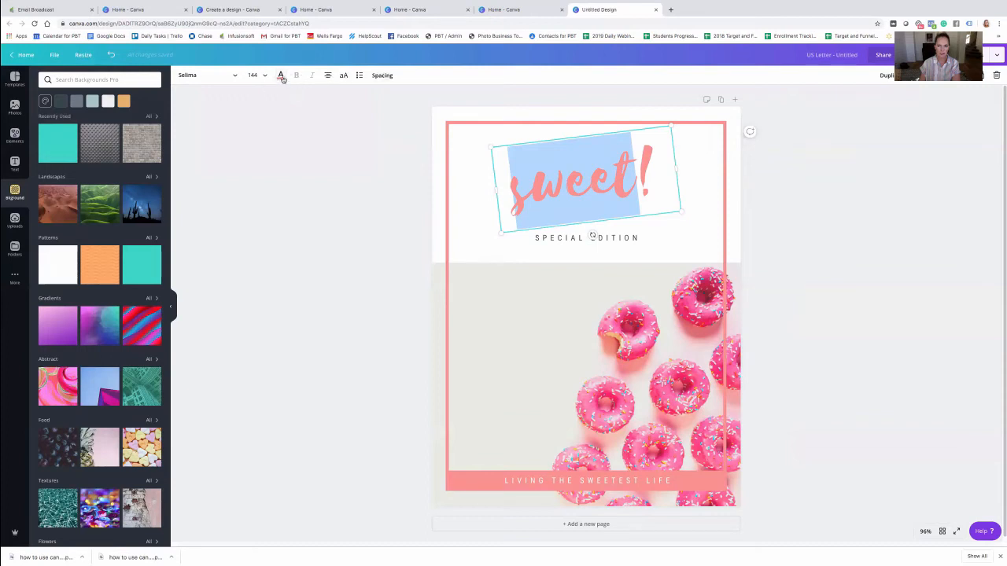
{"action": "left_click", "coordinate": [280, 76]}
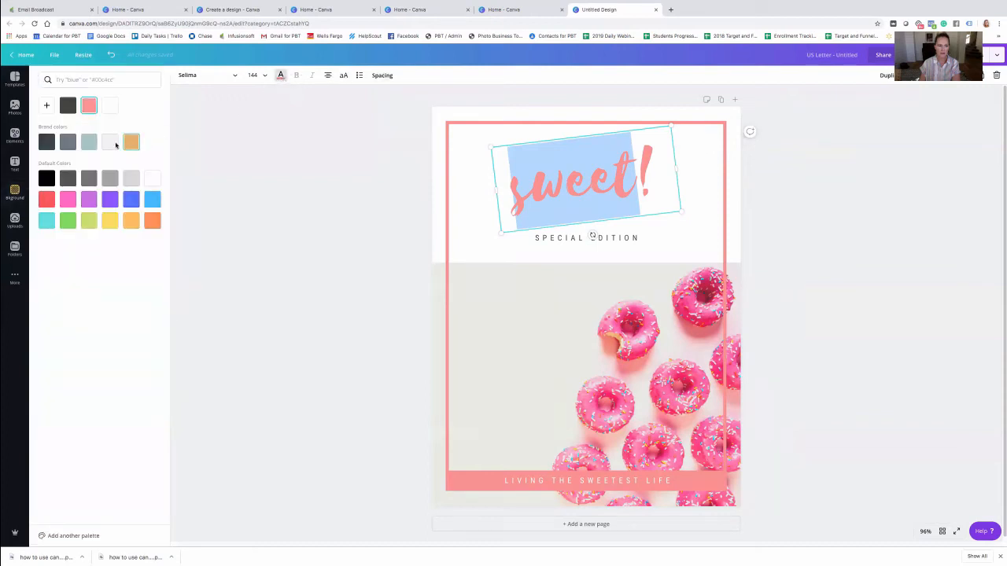
{"action": "left_click", "coordinate": [134, 143]}
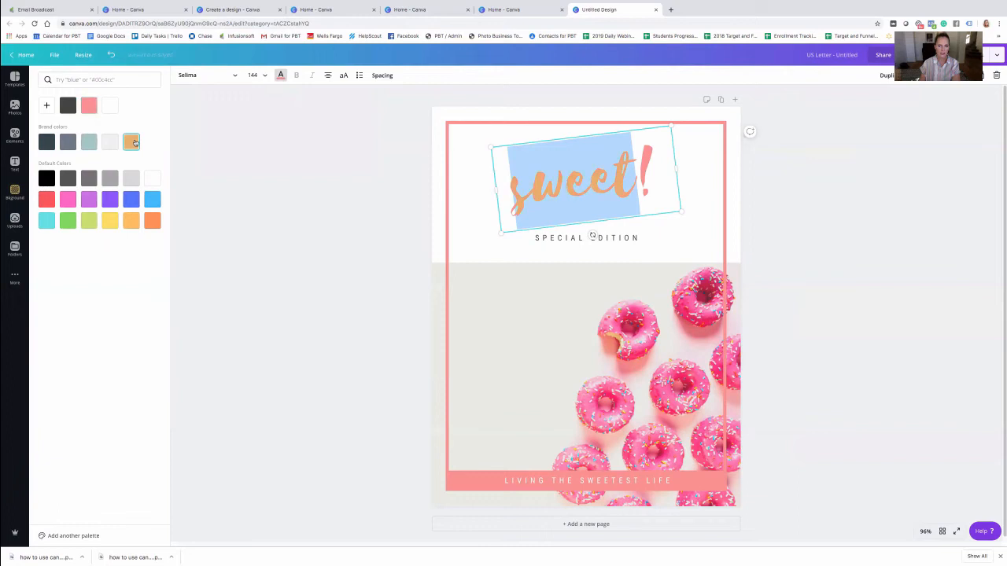
{"action": "left_click_drag", "start_coordinate": [632, 167], "coordinate": [662, 167]}
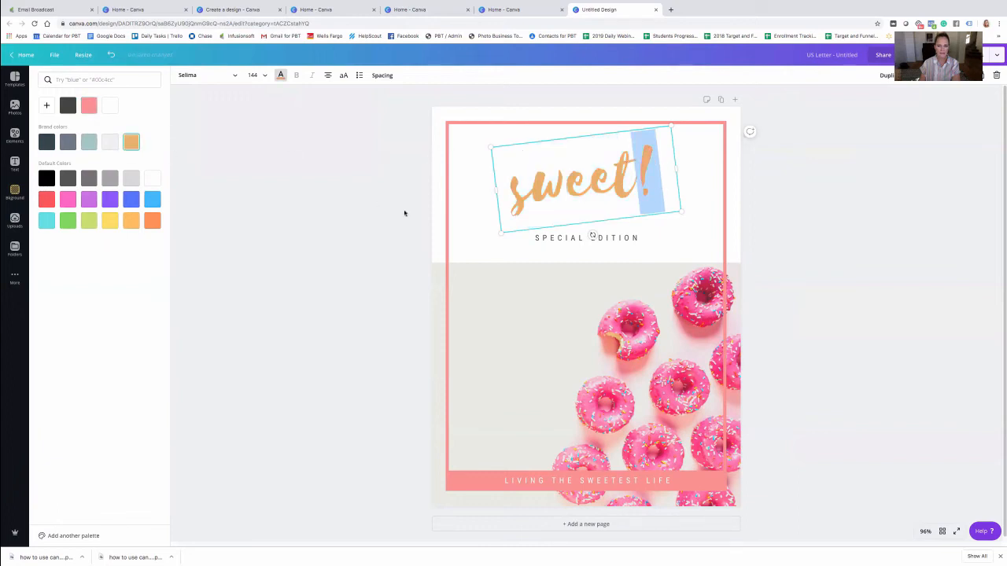
{"action": "left_click", "coordinate": [294, 189]}
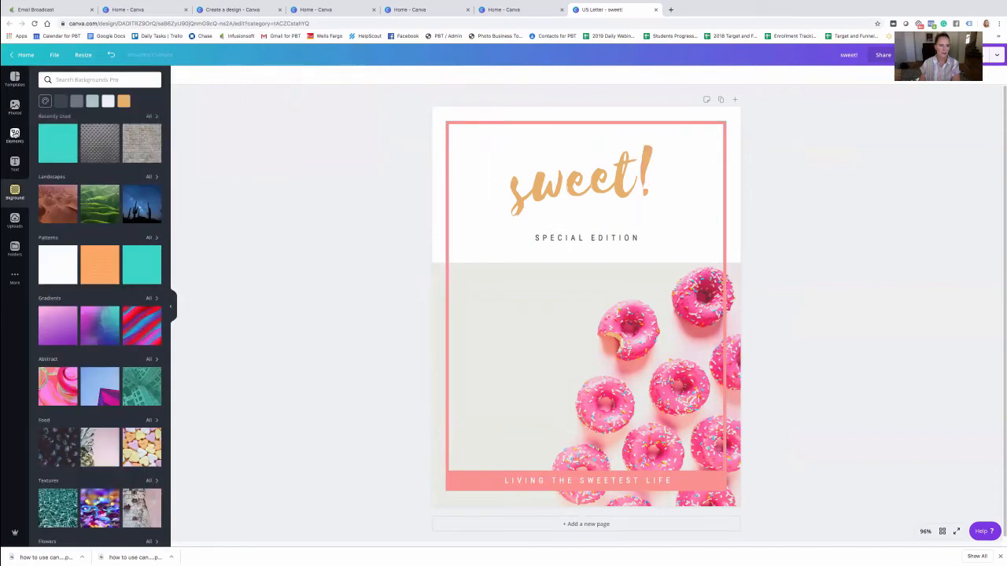
Look at the elements library and browse the ready-made text combinations for the cover
{"action": "left_click", "coordinate": [14, 135]}
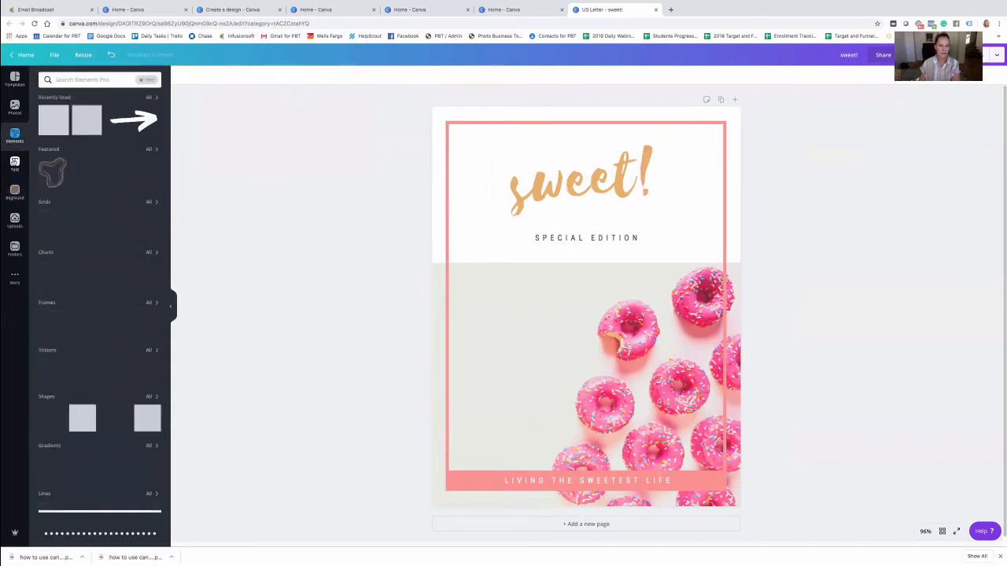
{"action": "left_click", "coordinate": [14, 164]}
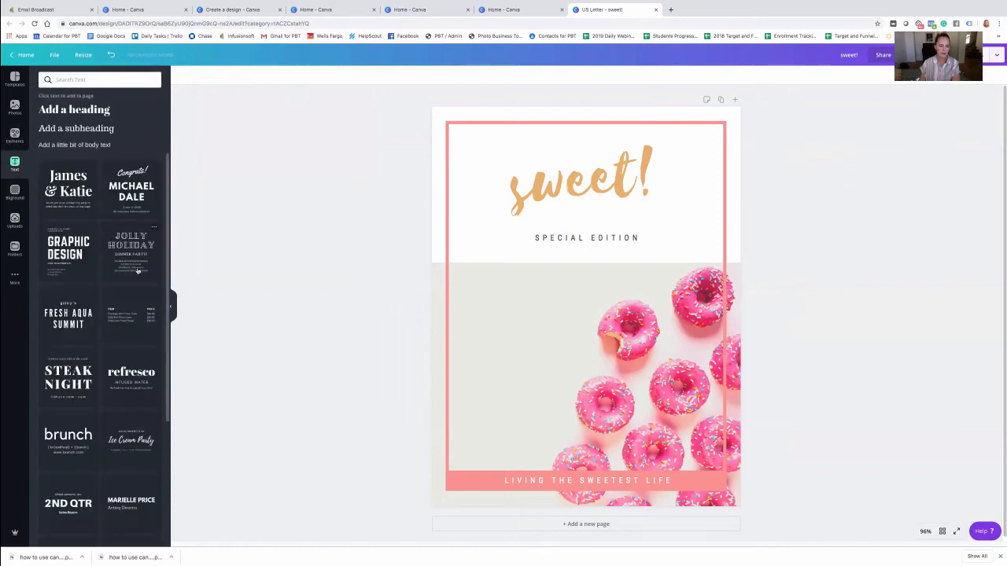
{"action": "scroll", "coordinate": [137, 270], "scroll_direction": "down", "scroll_amount": 10}
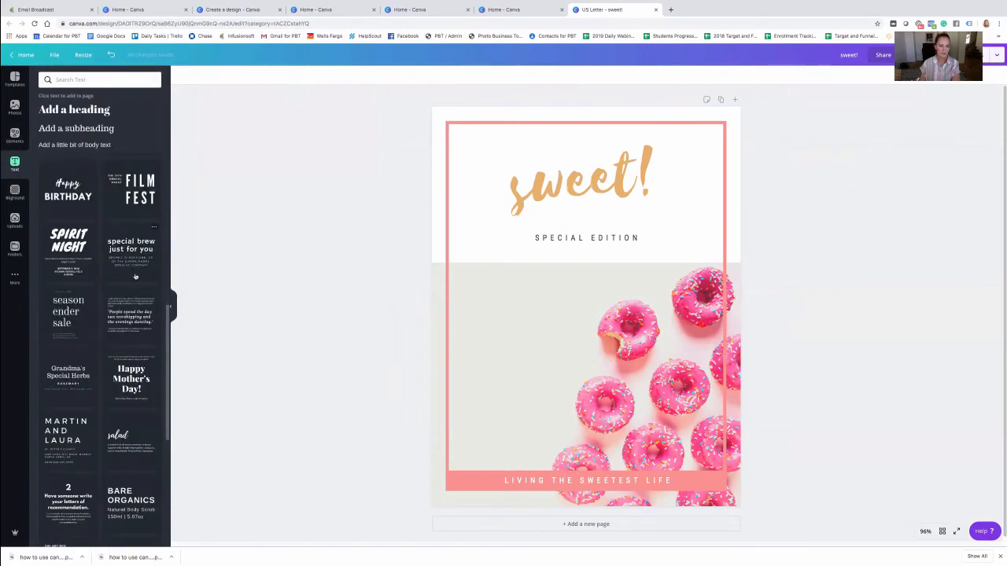
{"action": "scroll", "coordinate": [135, 276], "scroll_direction": "down", "scroll_amount": 8}
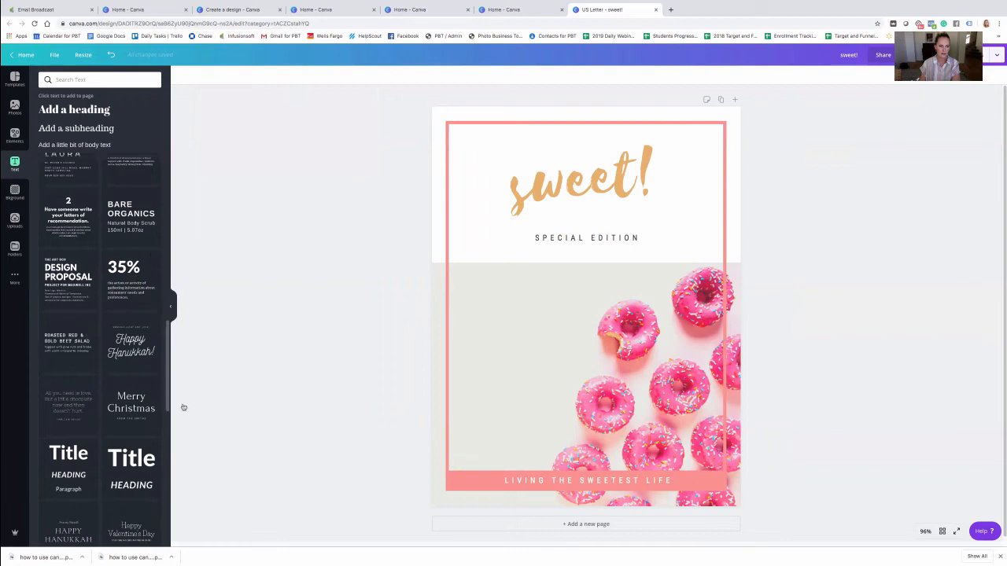
{"action": "scroll", "coordinate": [128, 432], "scroll_direction": "down", "scroll_amount": 12}
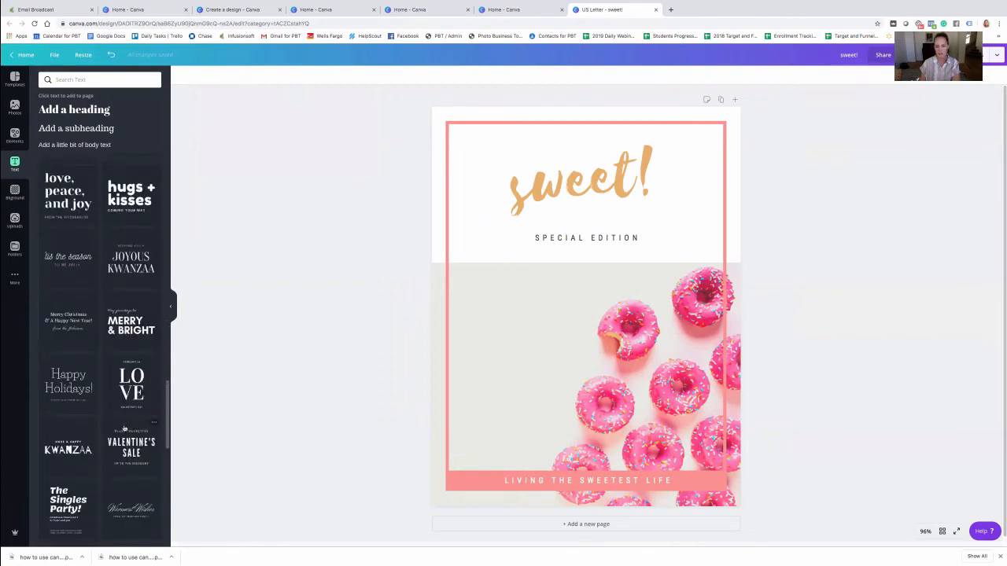
Browse more of the ready-made text combinations and the element categories, from grids, charts and frames to icons and illustrations
{"action": "scroll", "coordinate": [124, 429], "scroll_direction": "down", "scroll_amount": 10}
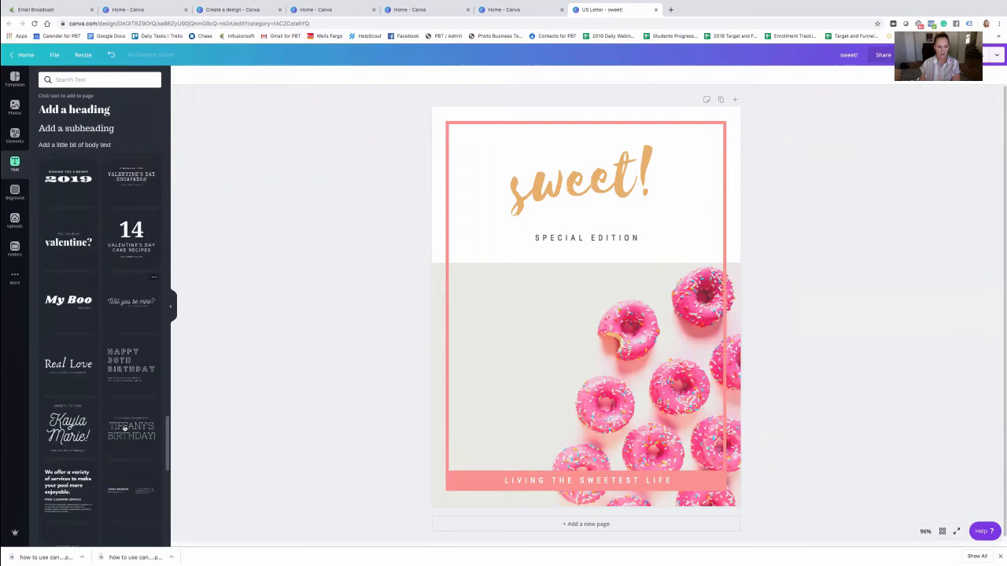
{"action": "scroll", "coordinate": [124, 429], "scroll_direction": "up", "scroll_amount": 20}
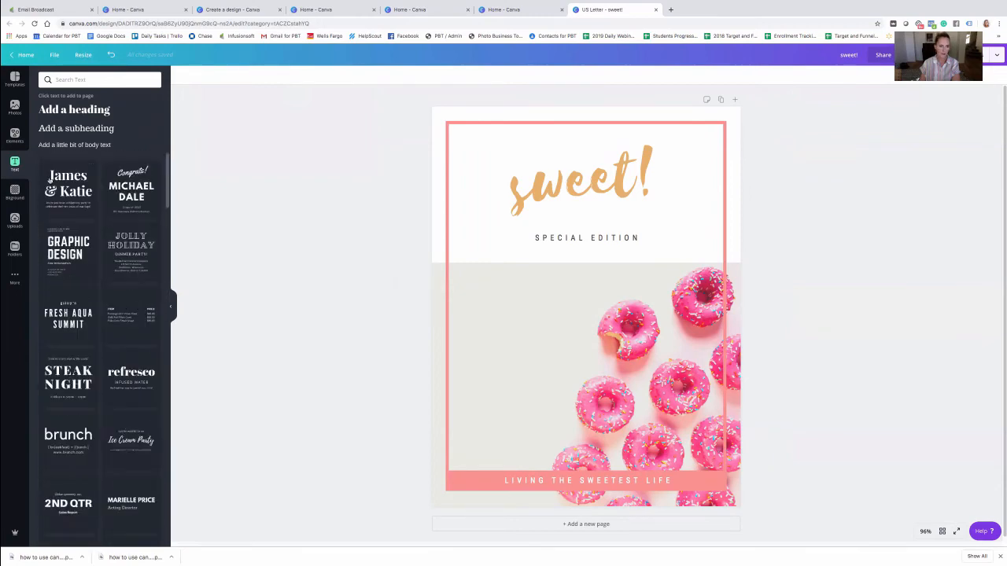
{"action": "left_click", "coordinate": [15, 135]}
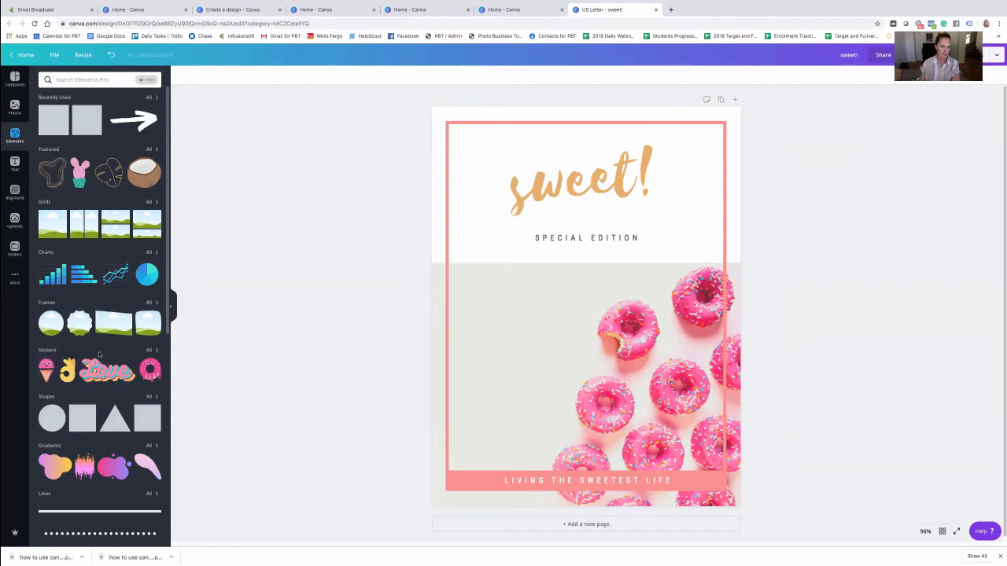
{"action": "scroll", "coordinate": [74, 356], "scroll_direction": "down", "scroll_amount": 1}
{"action": "scroll", "coordinate": [94, 357], "scroll_direction": "down", "scroll_amount": 5}
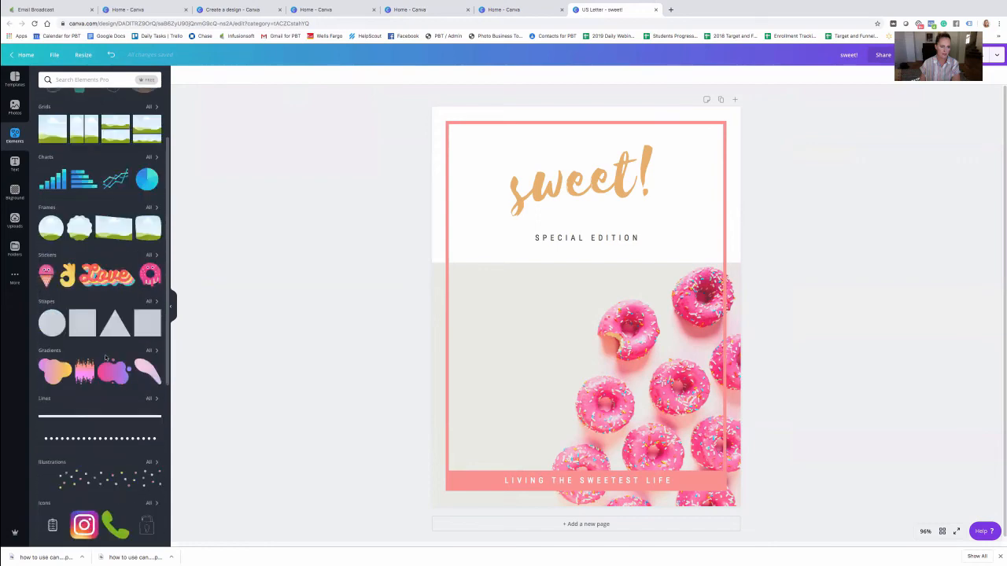
{"action": "scroll", "coordinate": [105, 358], "scroll_direction": "down", "scroll_amount": 15}
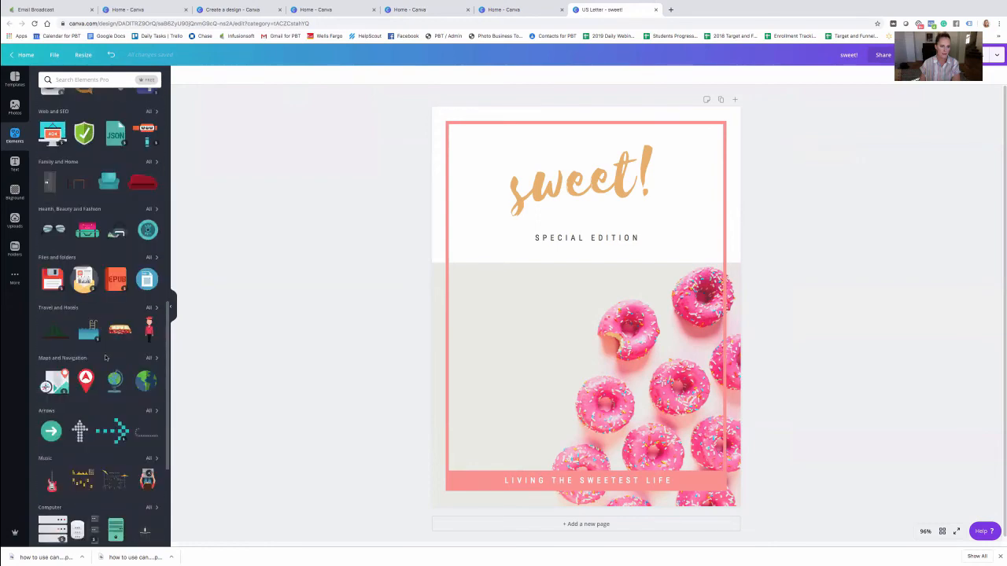
{"action": "scroll", "coordinate": [105, 357], "scroll_direction": "down", "scroll_amount": 10}
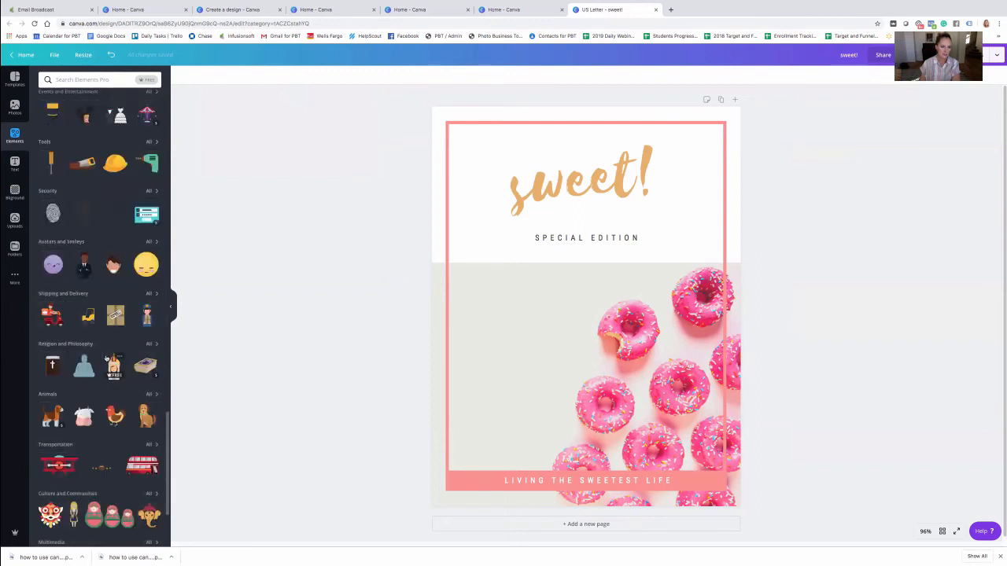
{"action": "scroll", "coordinate": [106, 358], "scroll_direction": "up", "scroll_amount": 20}
{"action": "scroll", "coordinate": [106, 361], "scroll_direction": "up", "scroll_amount": 5}
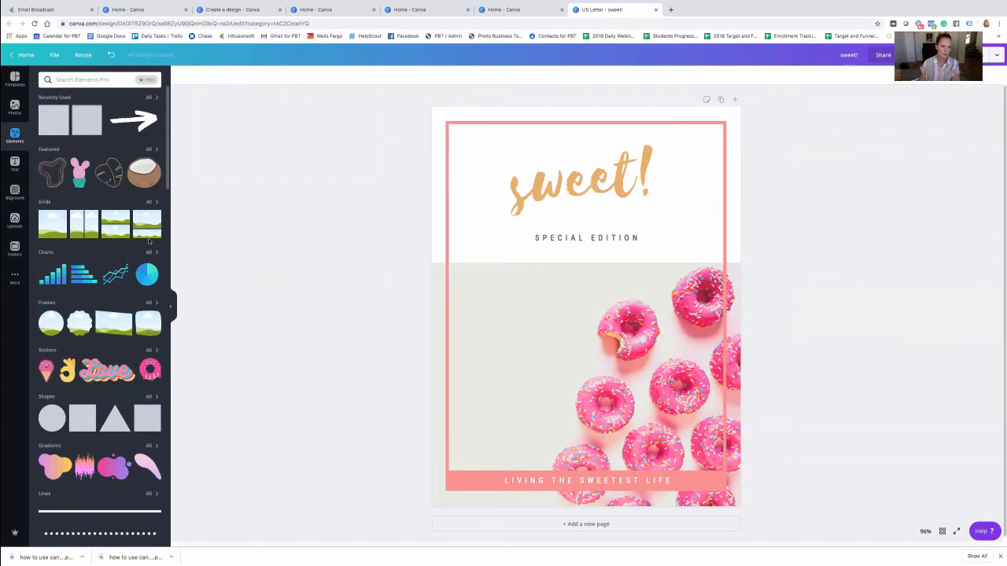
Place the letter A picture frame from the full frames collection on the cover and center it within the pink border
{"action": "left_click", "coordinate": [151, 303]}
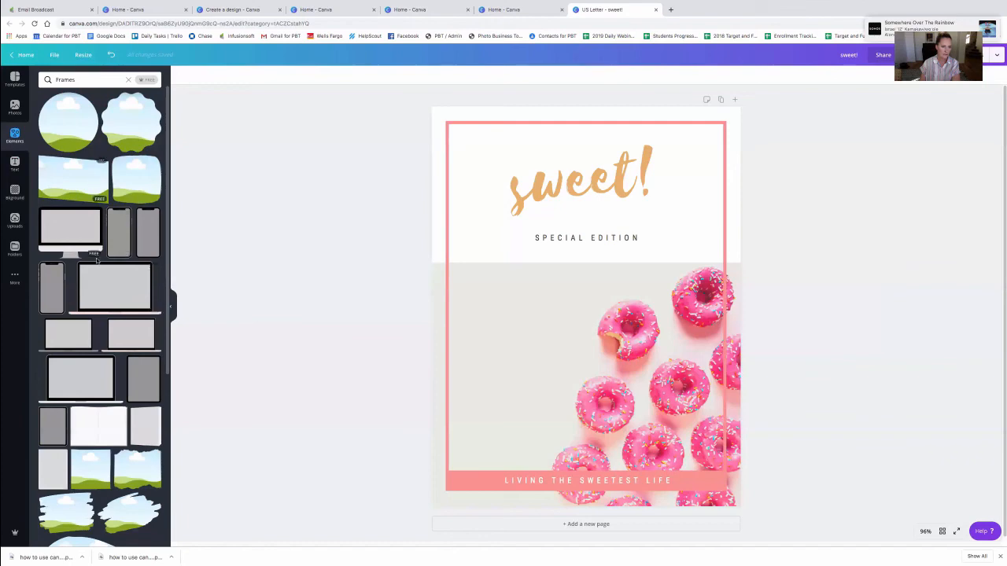
{"action": "scroll", "coordinate": [97, 260], "scroll_direction": "down", "scroll_amount": 5}
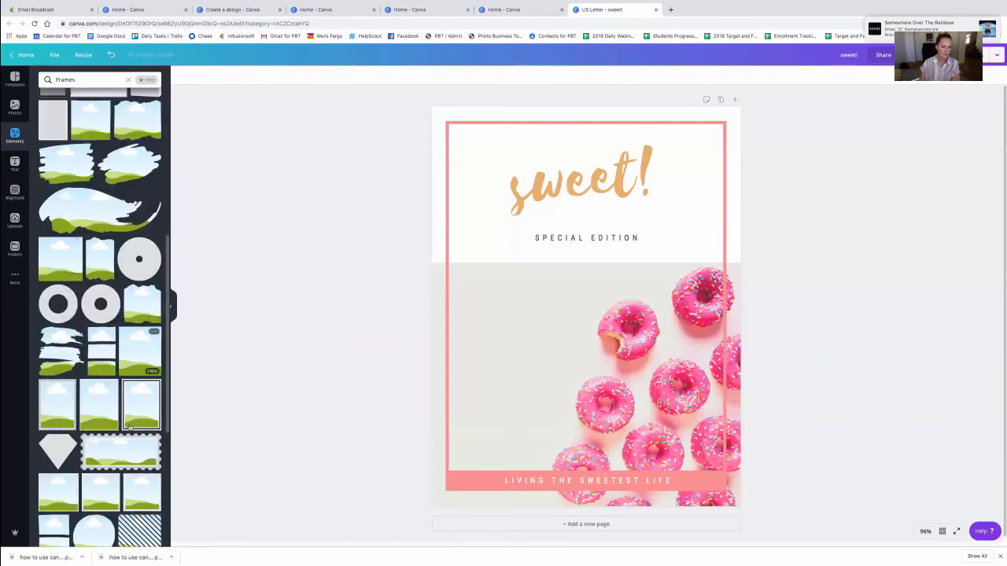
{"action": "scroll", "coordinate": [130, 427], "scroll_direction": "down", "scroll_amount": 6}
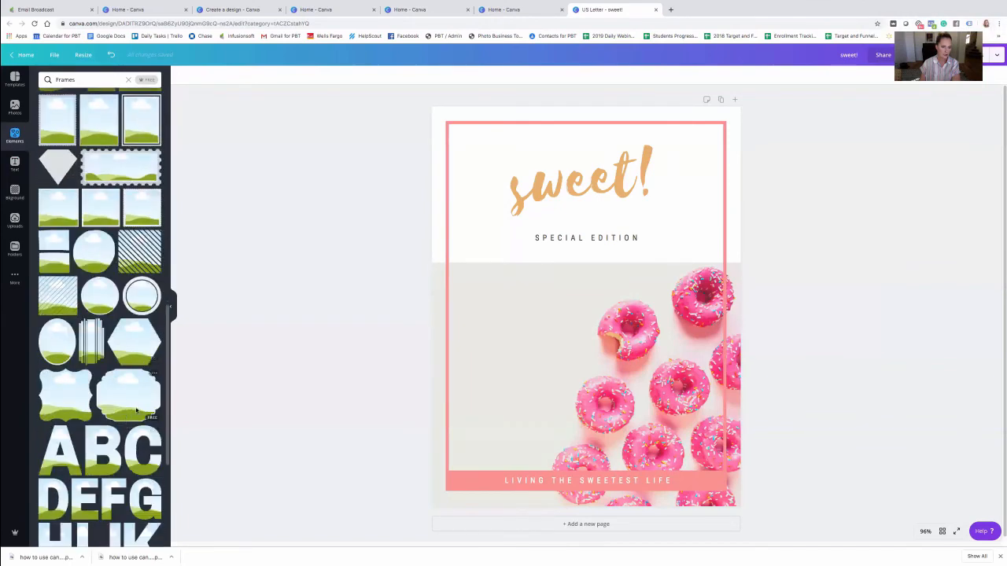
{"action": "scroll", "coordinate": [85, 425], "scroll_direction": "down", "scroll_amount": 2}
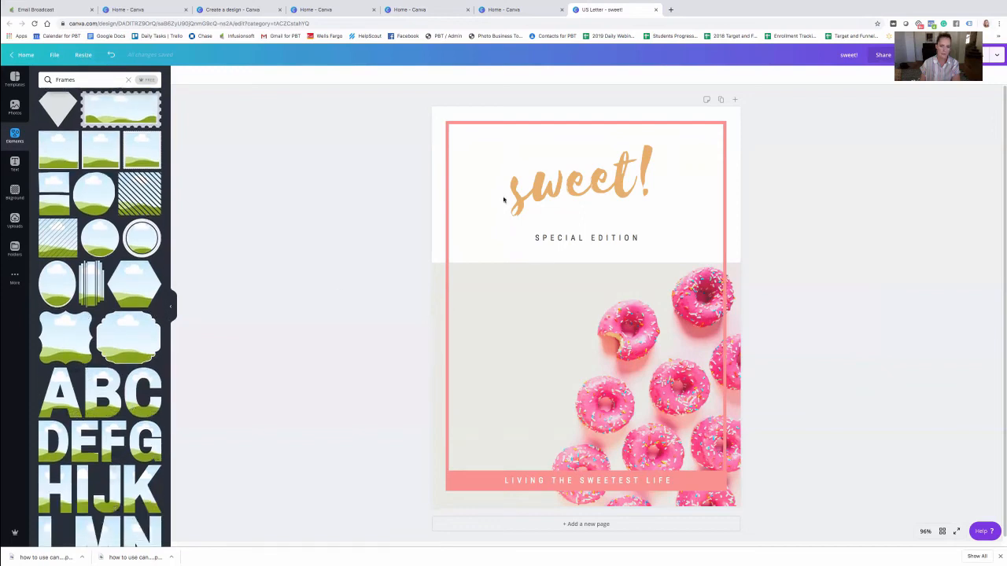
{"action": "left_click_drag", "start_coordinate": [69, 393], "coordinate": [541, 185]}
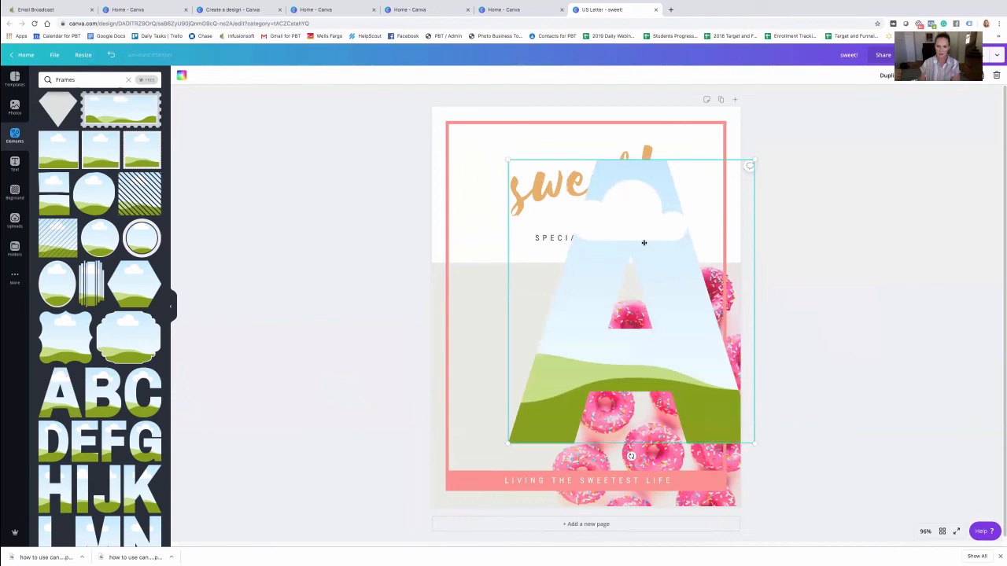
{"action": "left_click_drag", "start_coordinate": [644, 243], "coordinate": [599, 245]}
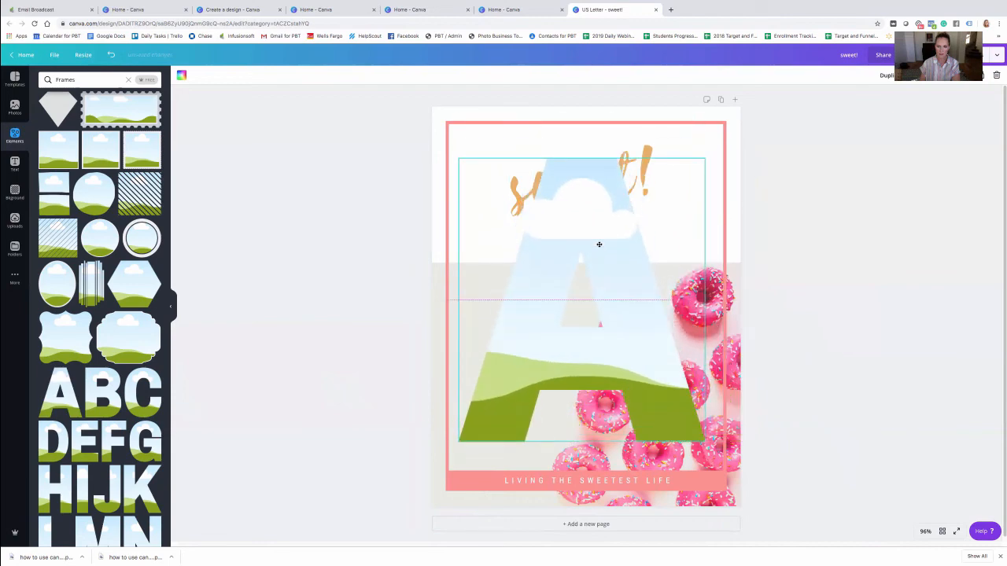
Fill the letter A frame with the uploaded photo of the two children, and undo both the photo and the frame
{"action": "left_click", "coordinate": [16, 223]}
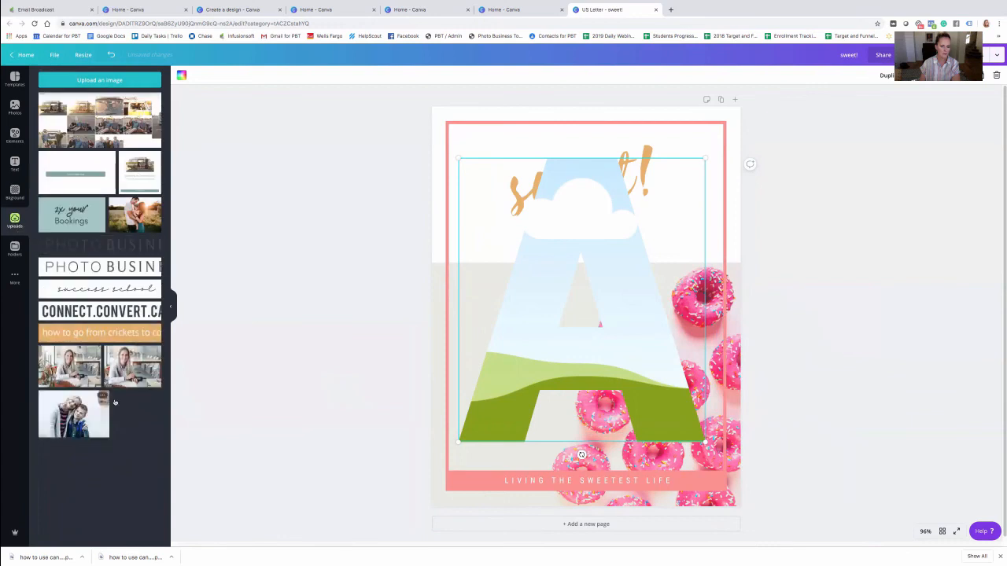
{"action": "left_click_drag", "start_coordinate": [98, 407], "coordinate": [676, 299]}
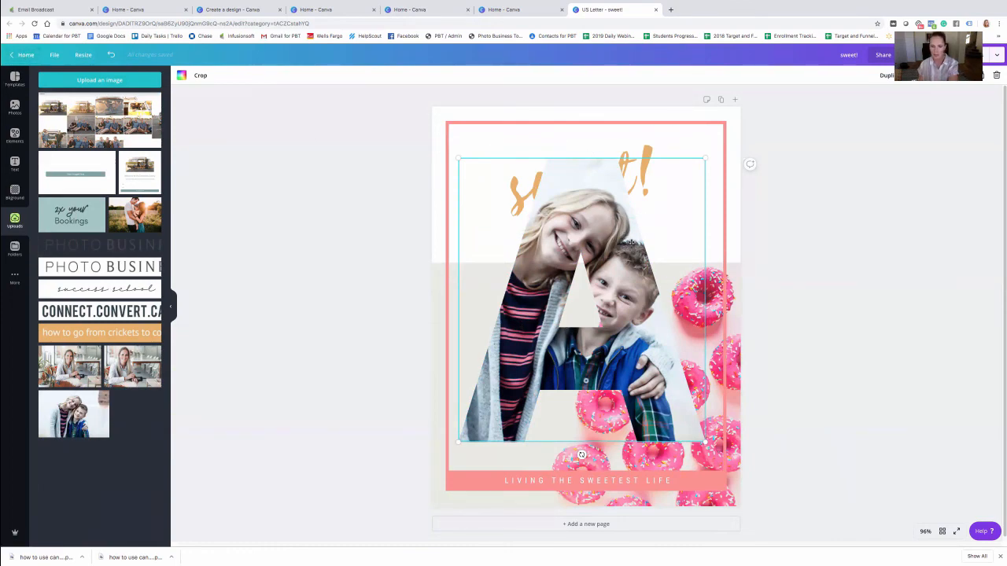
{"action": "key", "text": "ctrl+z"}
{"action": "key", "text": "ctrl+z"}
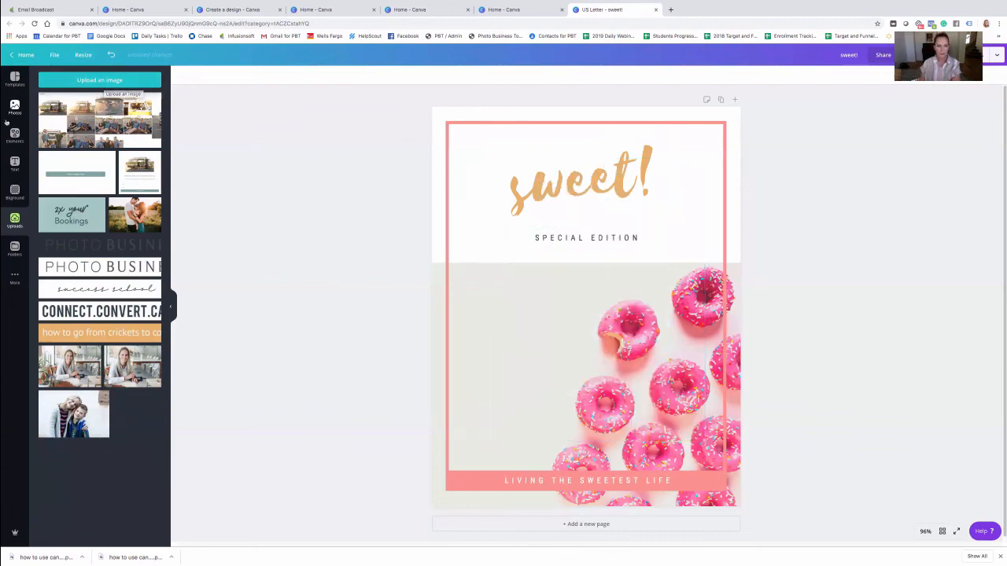
Apply the "Confessions of a Dessert-aholic" page from the Pink and Yellow Desserts Food Magazine template
{"action": "left_click", "coordinate": [15, 80]}
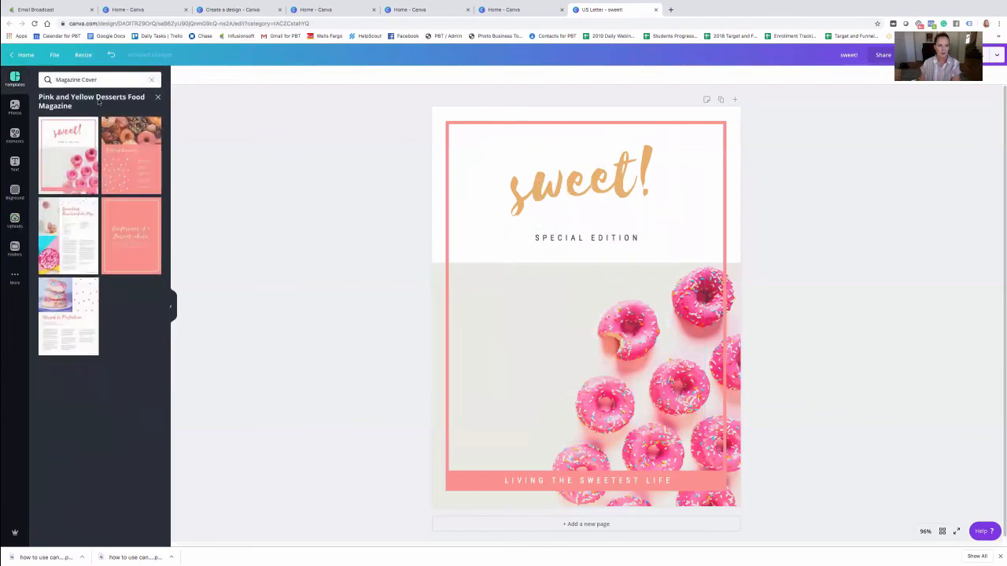
{"action": "left_click", "coordinate": [125, 246]}
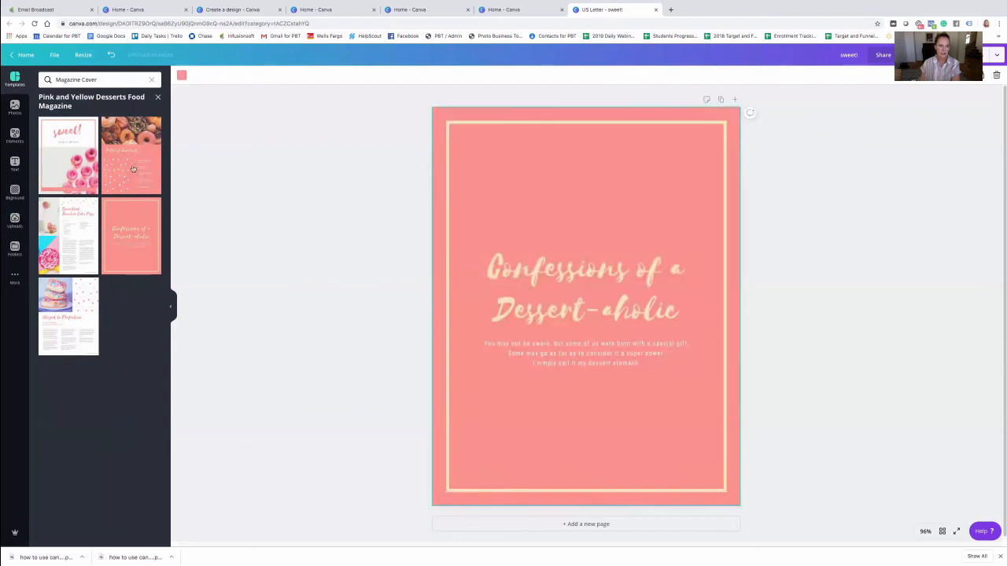
Move the grouped "Confessions of a Dessert-aholic" title and body text higher on the page, and shift the cream border slightly down
{"action": "left_click_drag", "start_coordinate": [561, 268], "coordinate": [573, 236]}
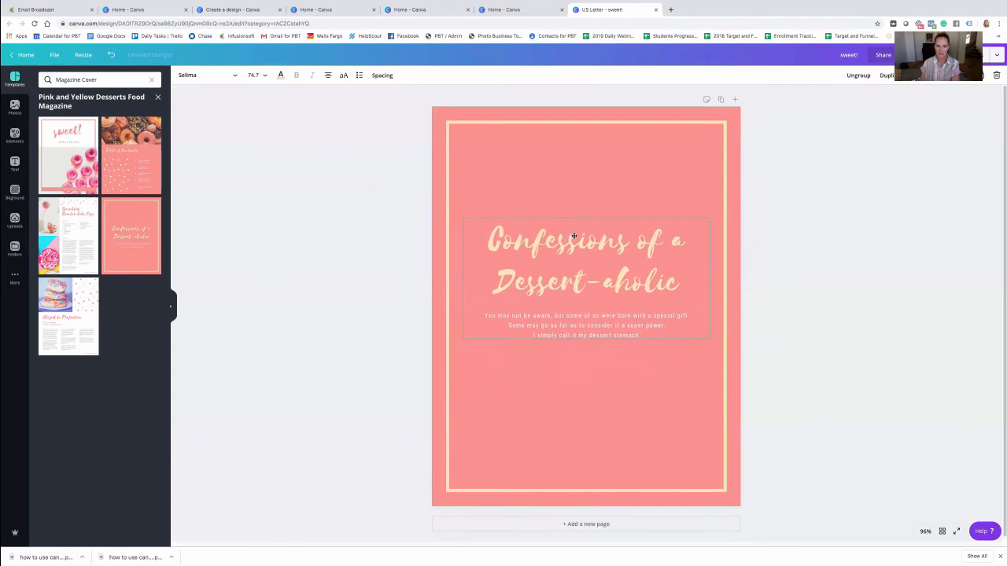
{"action": "left_click", "coordinate": [586, 349]}
{"action": "left_click", "coordinate": [653, 325]}
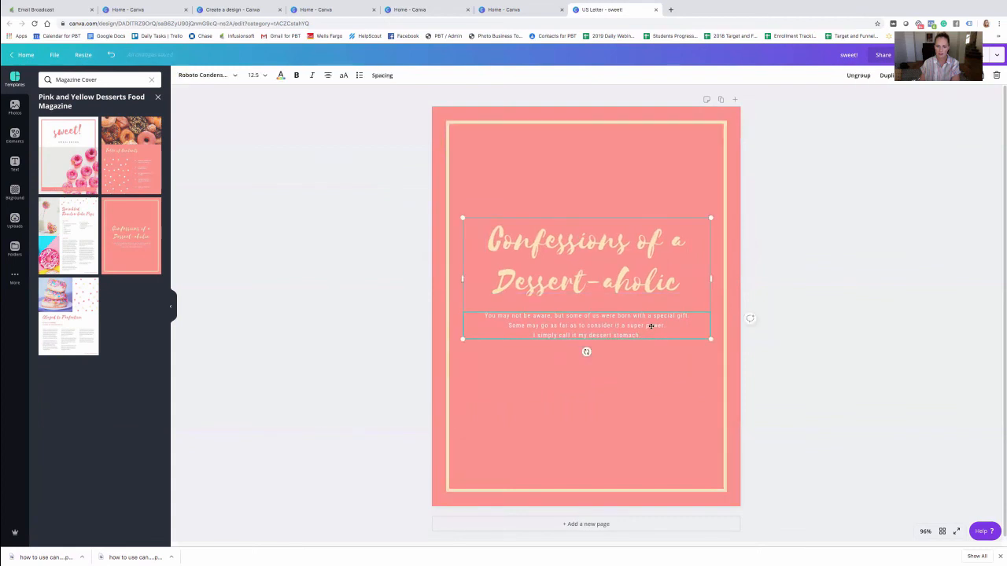
{"action": "mouse_move", "coordinate": [653, 324]}
{"action": "left_mouse_down"}
{"action": "mouse_move", "coordinate": [650, 346]}
{"action": "mouse_move", "coordinate": [652, 314]}
{"action": "left_mouse_up"}
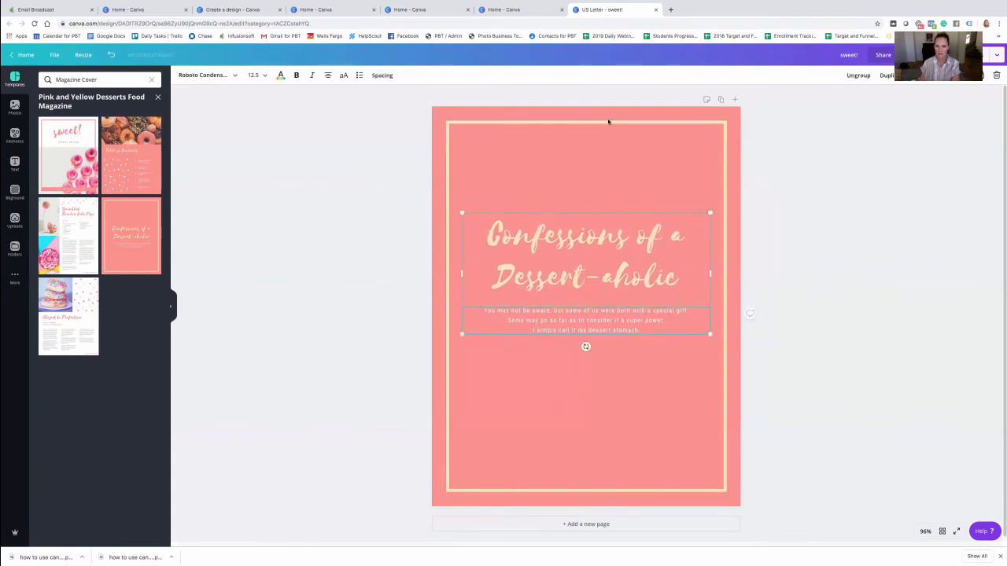
{"action": "mouse_move", "coordinate": [607, 126]}
{"action": "left_mouse_down"}
{"action": "mouse_move", "coordinate": [344, 130]}
{"action": "mouse_move", "coordinate": [606, 127]}
{"action": "left_mouse_up"}
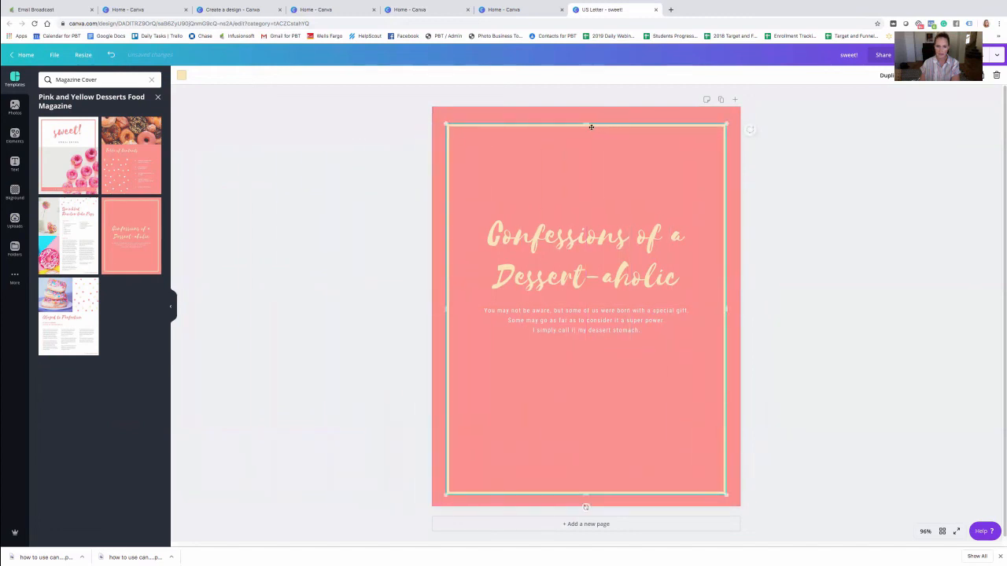
Replace the page with the template's "Sprinkled Rainbow Cake Pops" recipe layout and select its photo grid
{"action": "left_click_drag", "start_coordinate": [66, 233], "coordinate": [659, 256]}
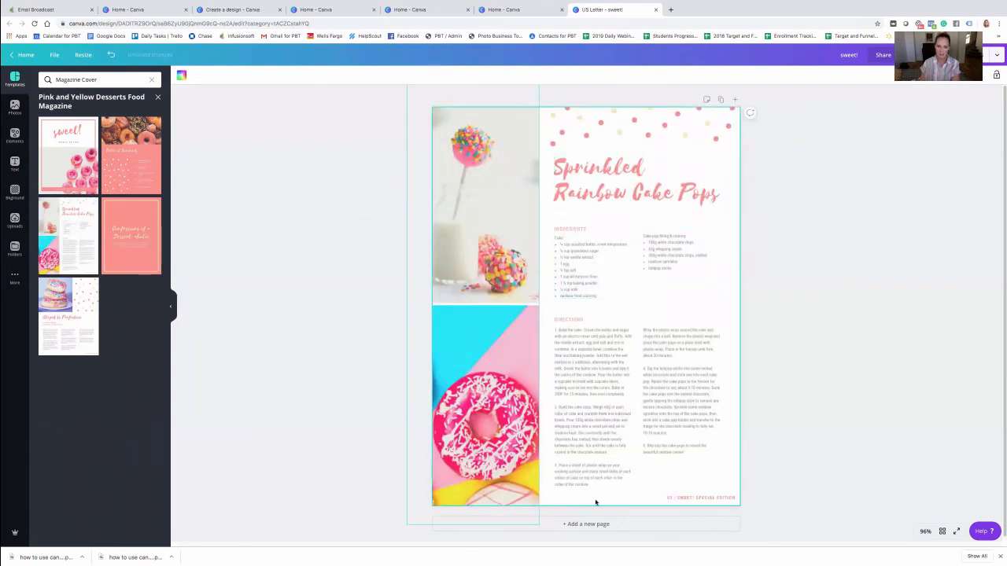
{"action": "left_click", "coordinate": [513, 264]}
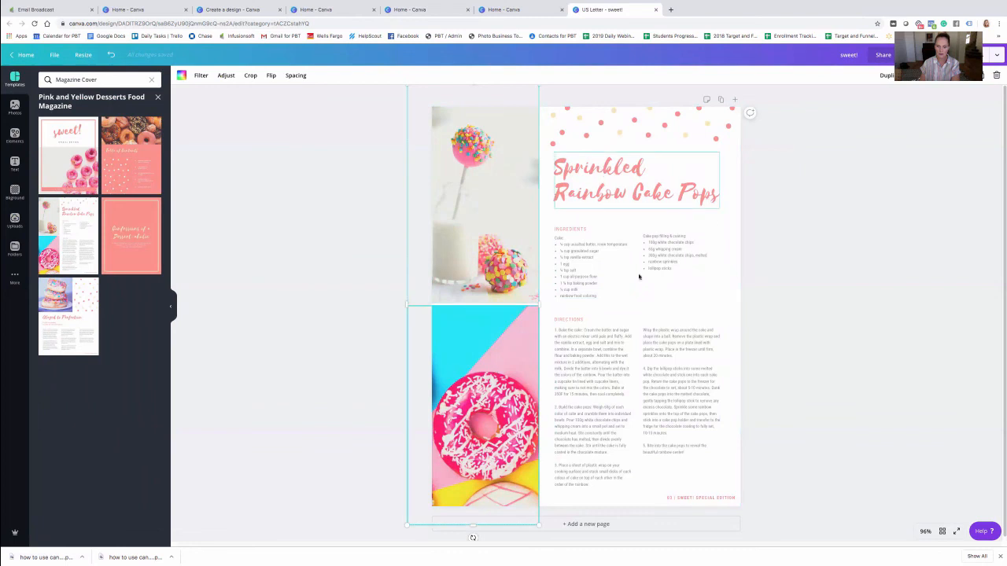